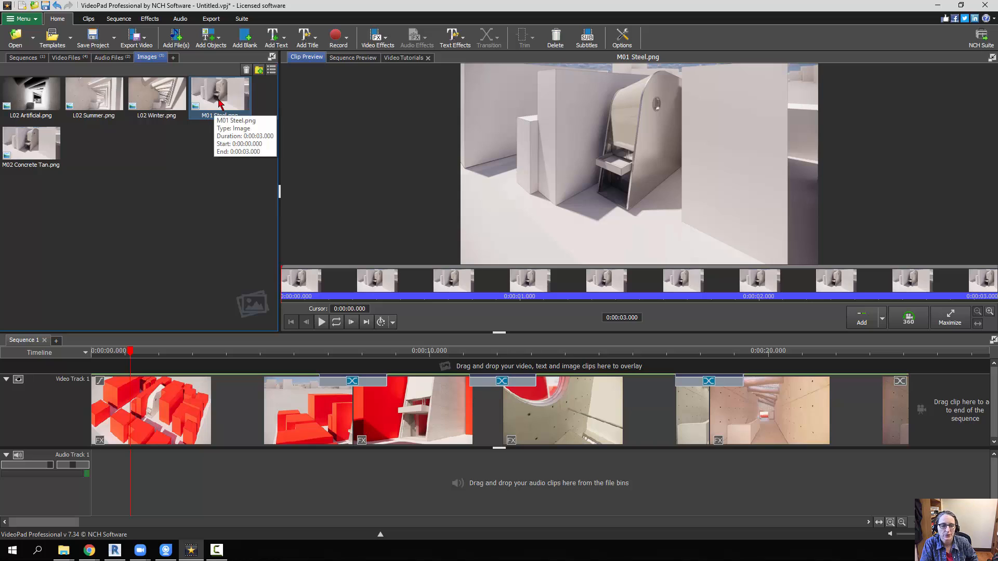
# - Insert M01 Steel.png at the start of the video track and add a widened Cross Fade into the following clip, freezing its frames
pyautogui.moveTo(222, 94); pyautogui.dragTo(85, 399)
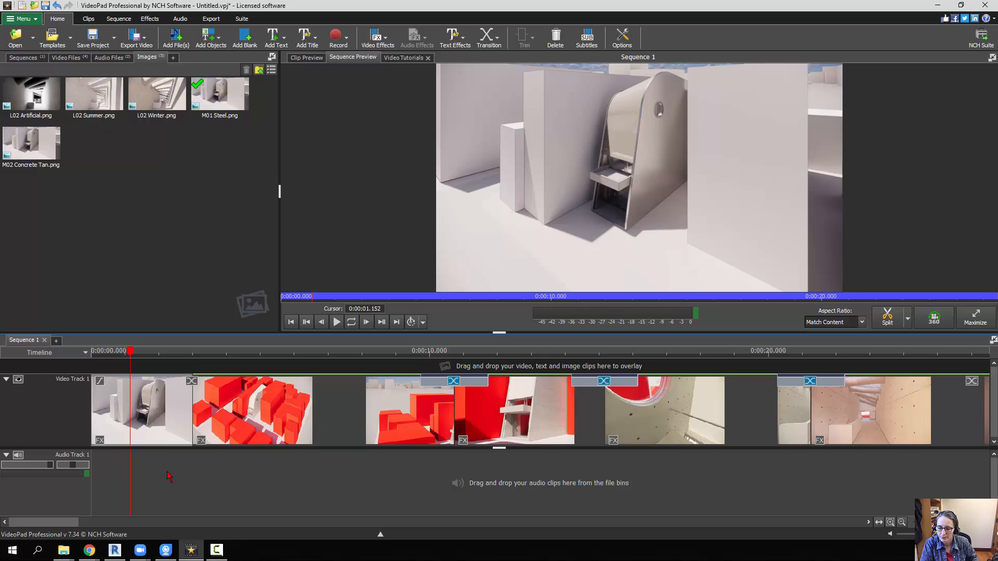
pyautogui.click(191, 382)
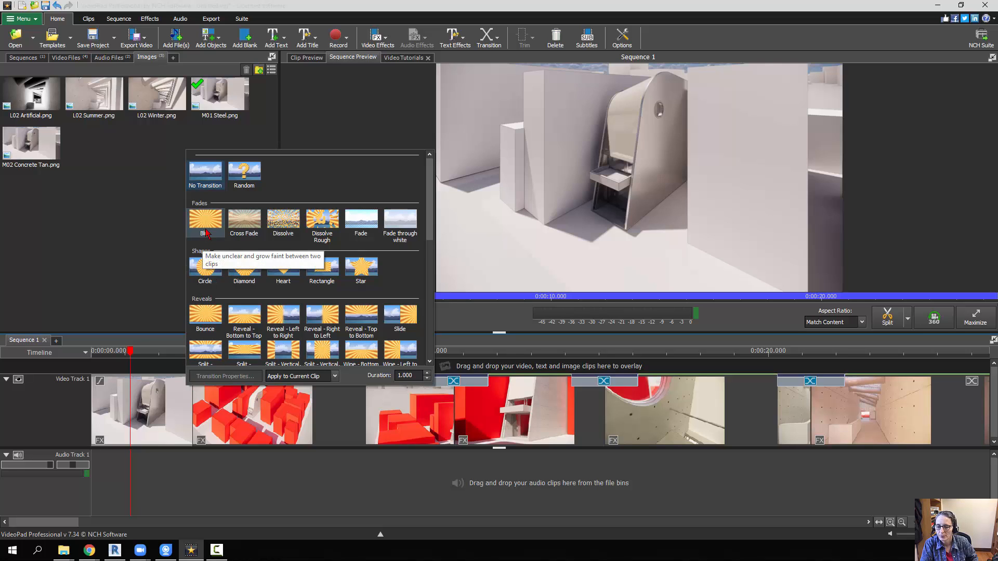
pyautogui.click(243, 225)
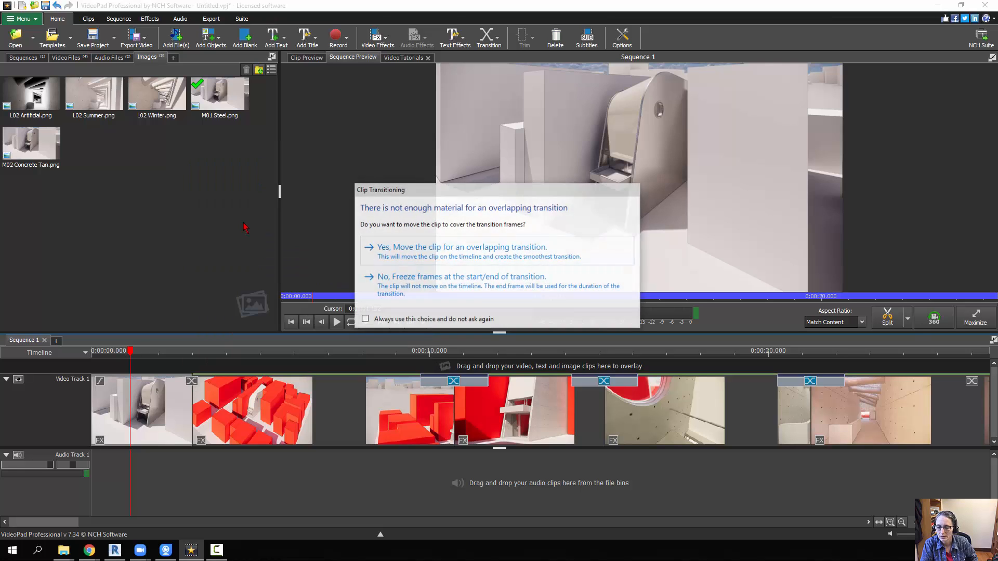
pyautogui.click(461, 281)
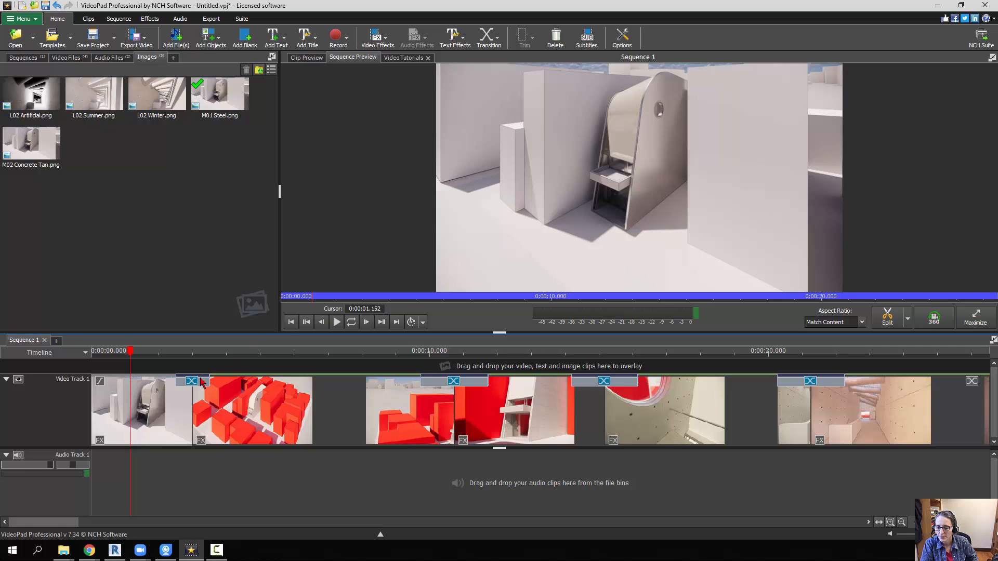
pyautogui.moveTo(210, 381); pyautogui.dragTo(217, 380)
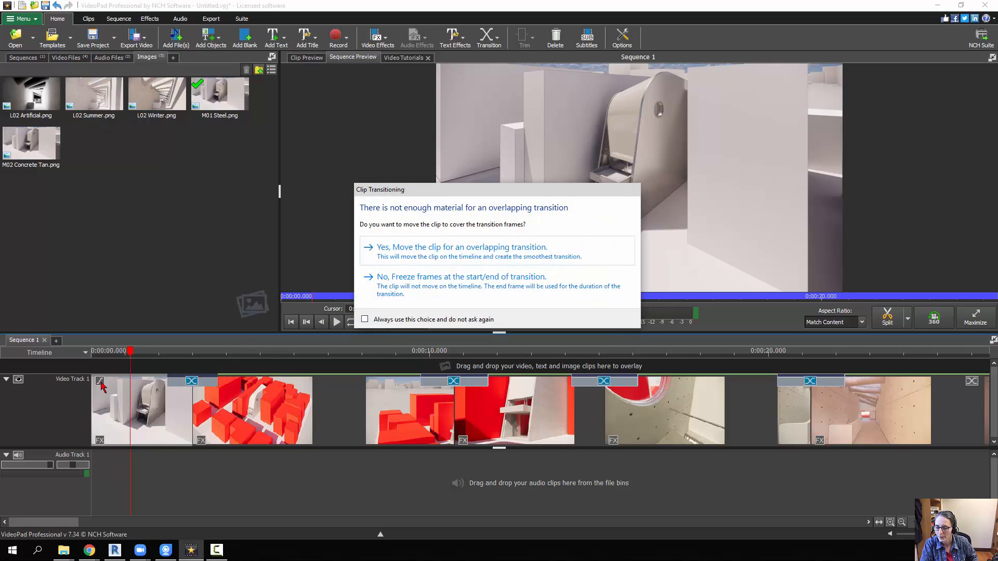
pyautogui.click(406, 284)
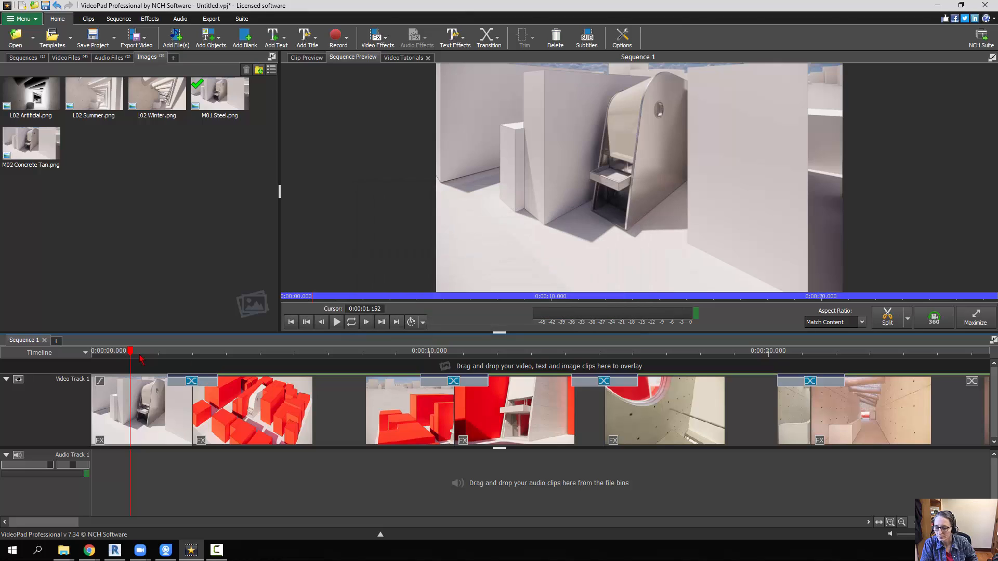
# - Add a 2-second fade-in to the M01 Steel image clip at the start of the sequence
pyautogui.click(100, 384)
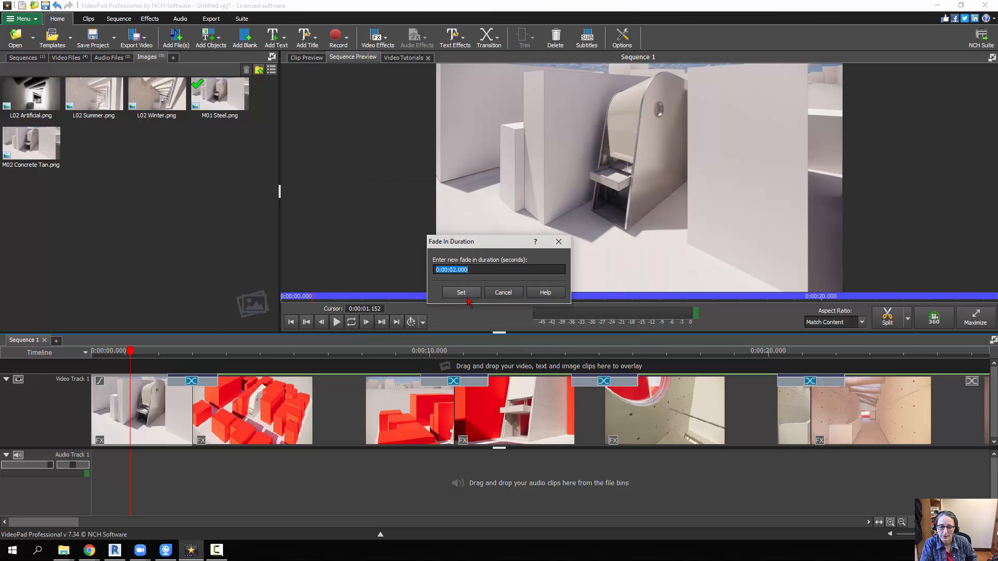
pyautogui.click(461, 293)
pyautogui.click(271, 488)
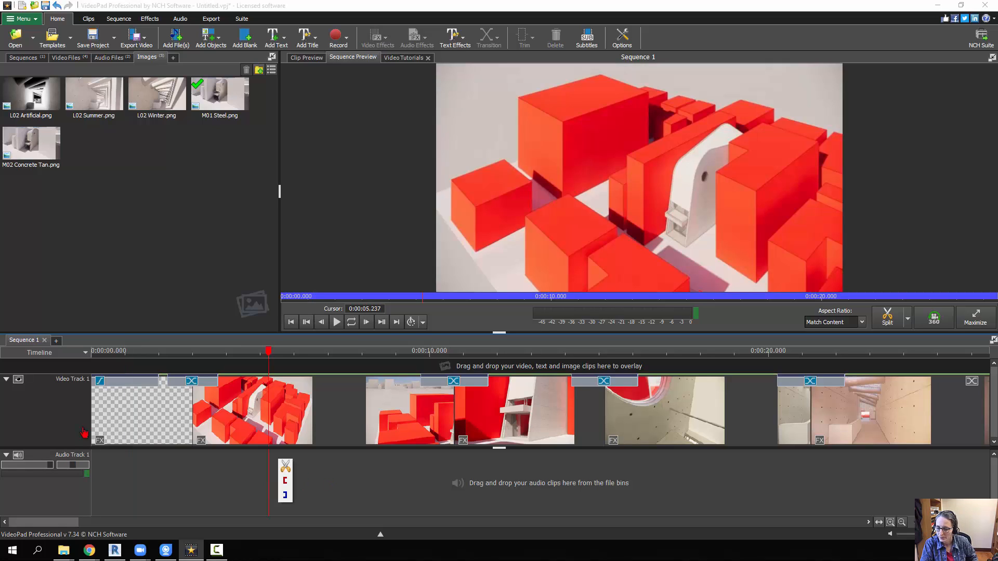
# - Play the sequence from the beginning, then shorten the opening clip's fade-in to about 1 second and return the playhead to the start
pyautogui.moveTo(269, 352); pyautogui.dragTo(88, 357)
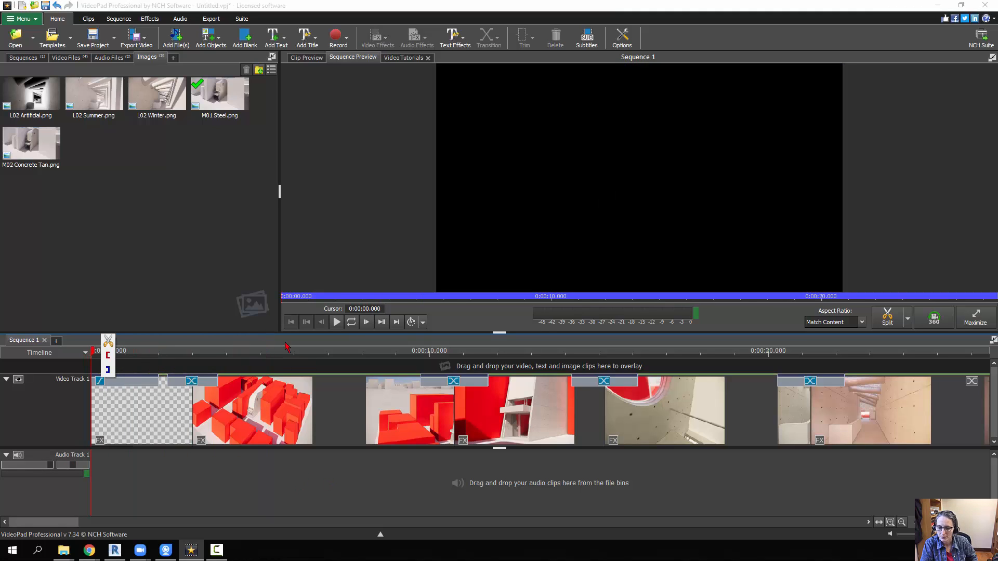
pyautogui.click(336, 322)
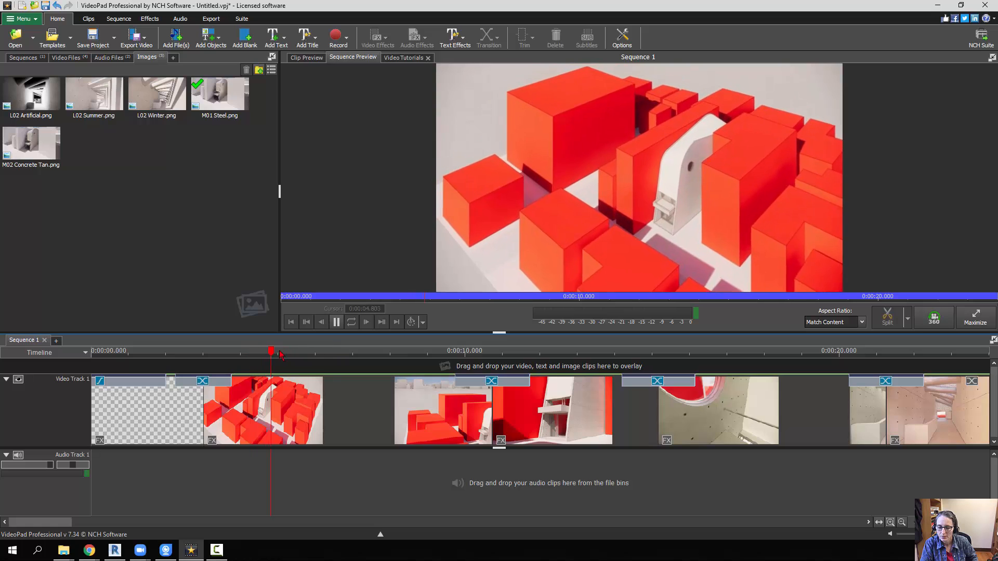
pyautogui.click(336, 322)
pyautogui.moveTo(169, 385); pyautogui.dragTo(131, 384)
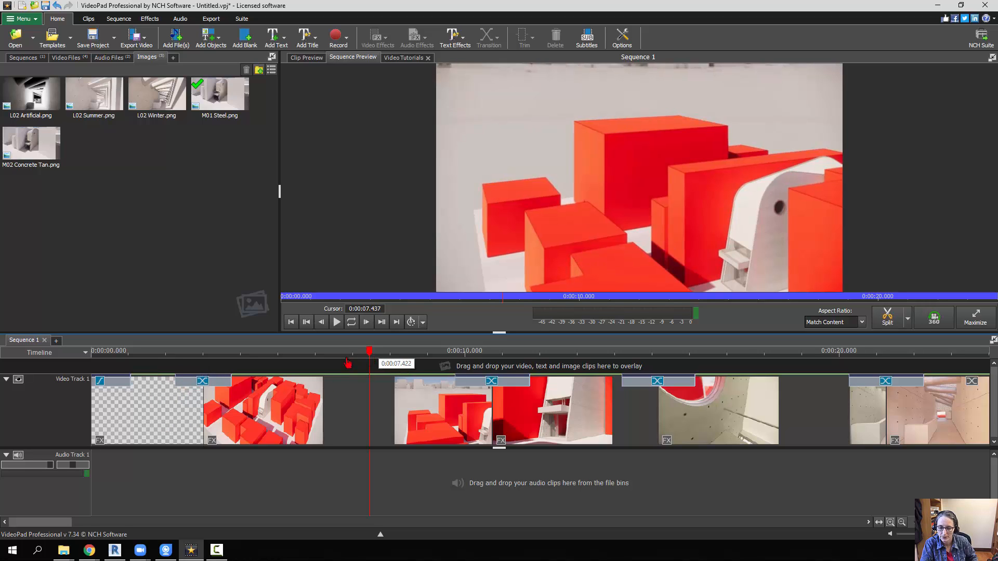
pyautogui.moveTo(348, 364); pyautogui.dragTo(91, 364)
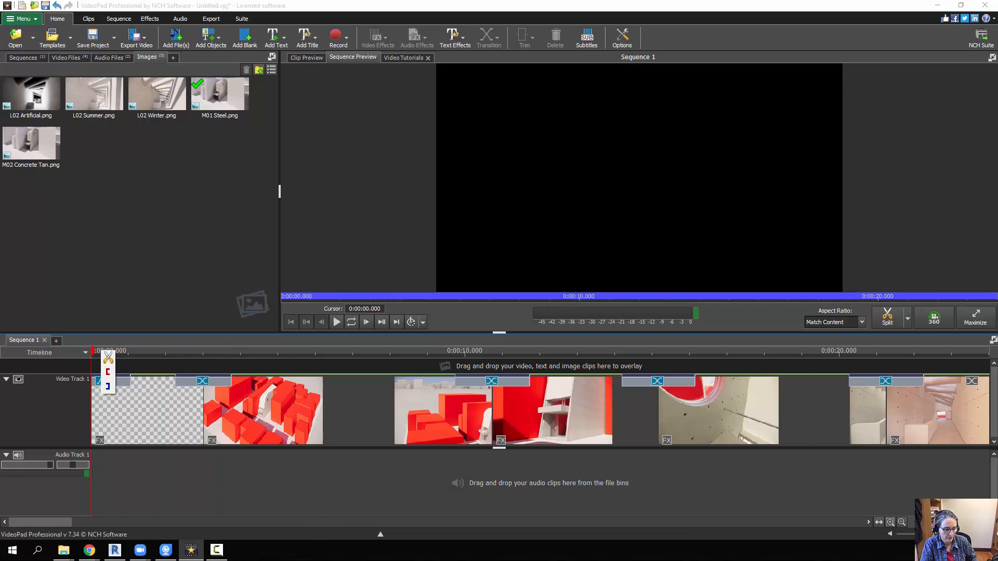
# - Preview the L02 Winter, L02 Summer and L02 Artificial images and append L02 Artificial.png to the end of the video track
pyautogui.moveTo(941, 522); pyautogui.dragTo(930, 522)
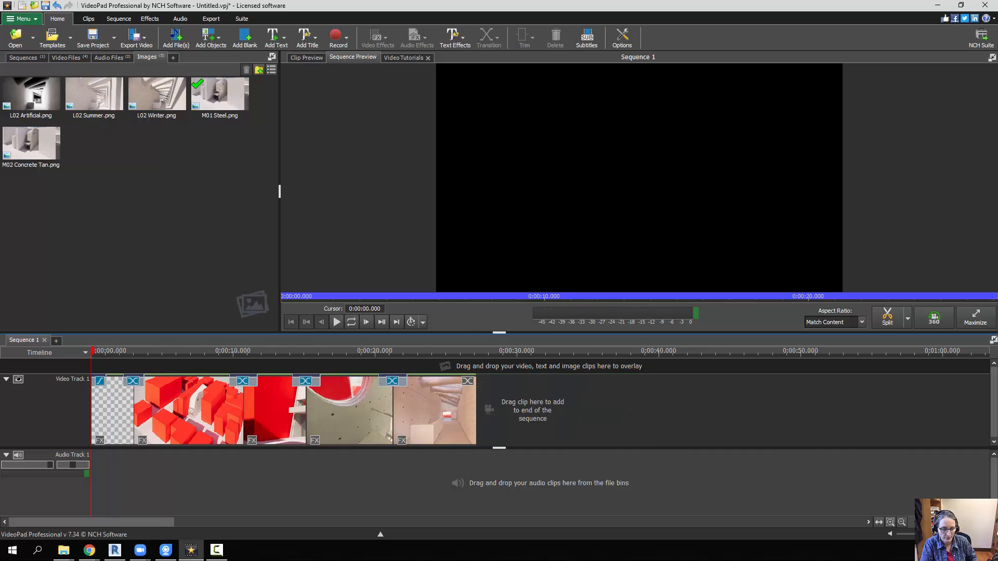
pyautogui.click(162, 100)
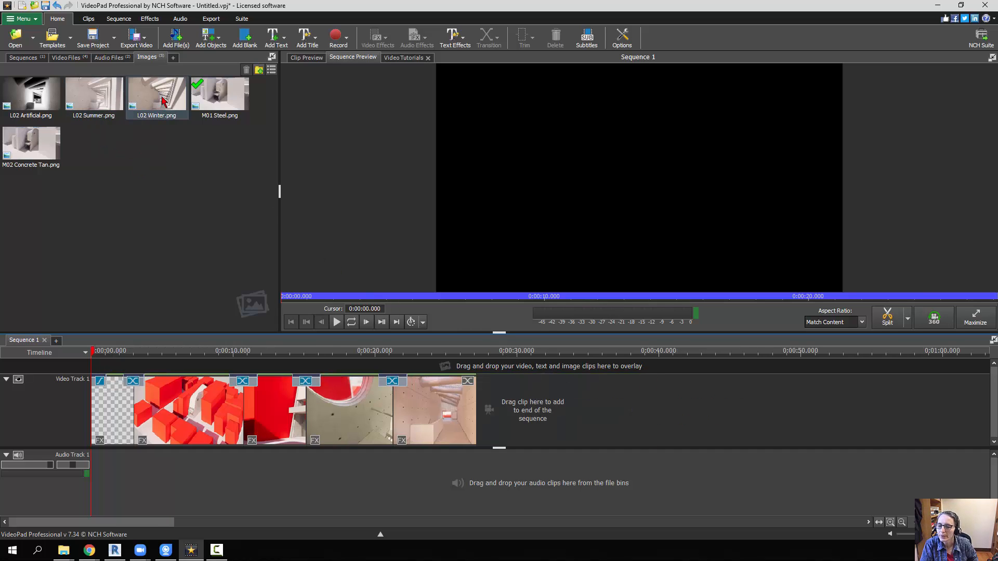
pyautogui.click(96, 102)
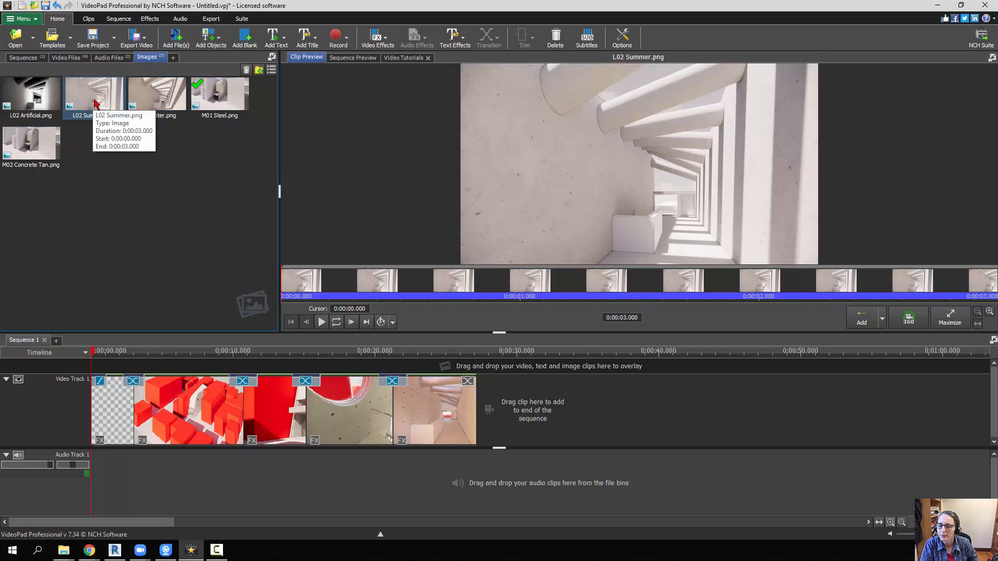
pyautogui.click(36, 93)
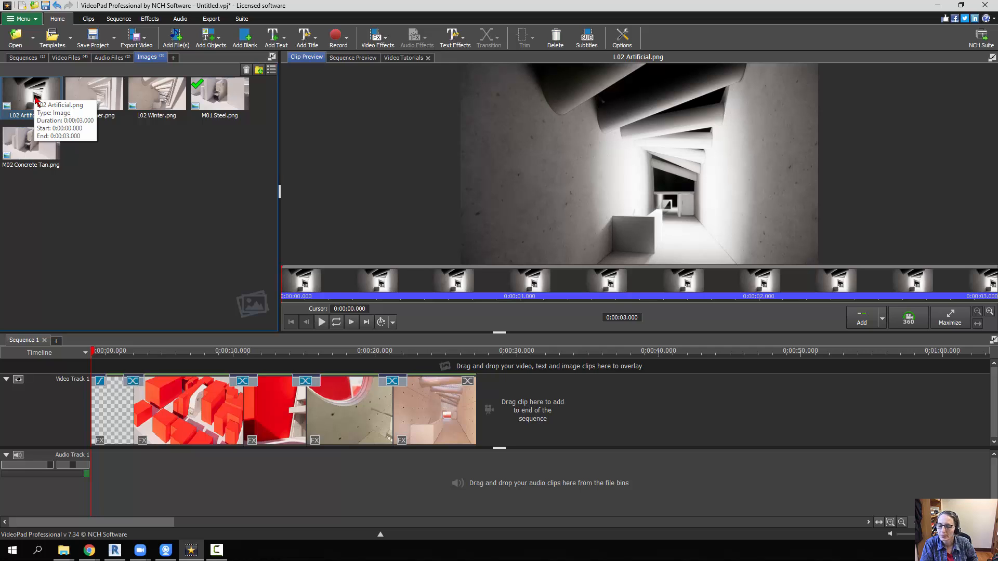
pyautogui.moveTo(36, 98); pyautogui.dragTo(532, 411)
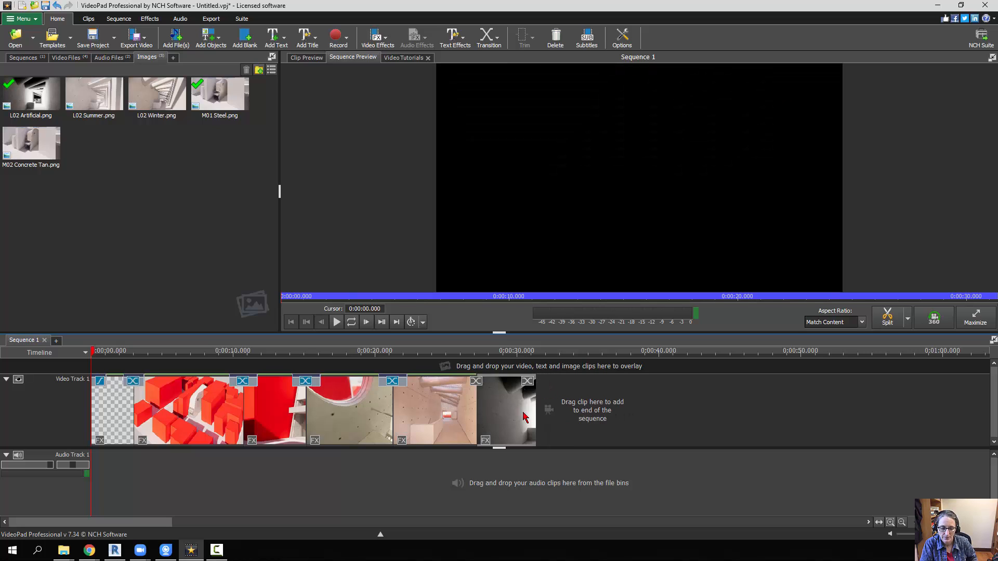
# - Check the clip properties of the L02 Artificial image on the timeline
pyautogui.rightClick(524, 416)
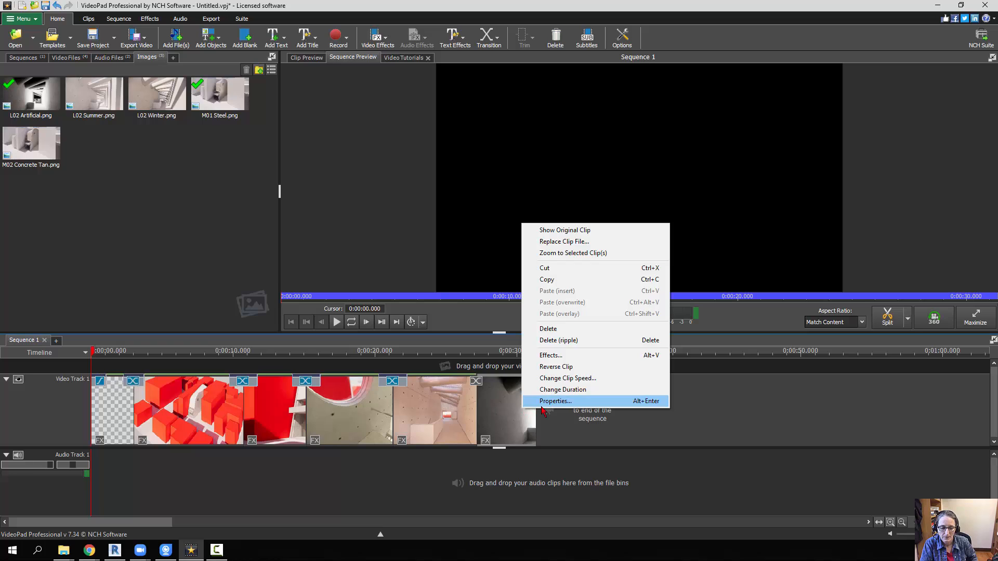
pyautogui.click(530, 402)
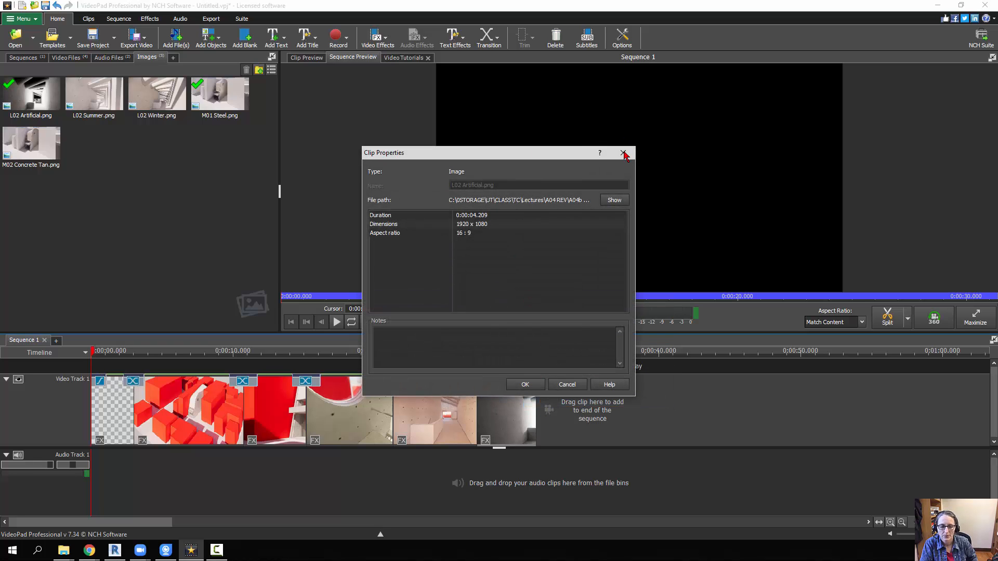
pyautogui.click(525, 385)
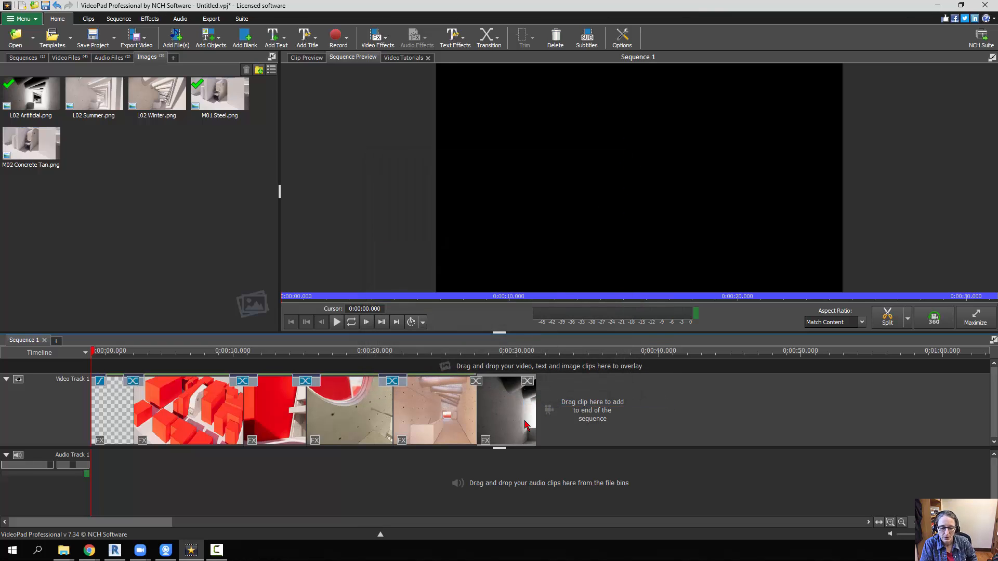
# - Apply Fade transitions at the end of the L02 Artificial clip and between it and the preceding clip, freezing frames for the latter
pyautogui.click(528, 382)
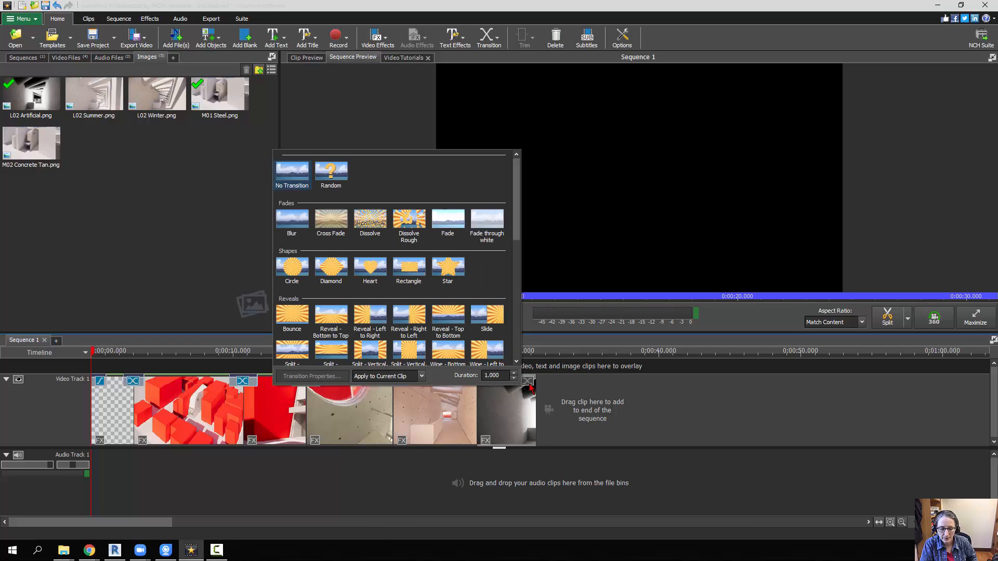
pyautogui.click(448, 221)
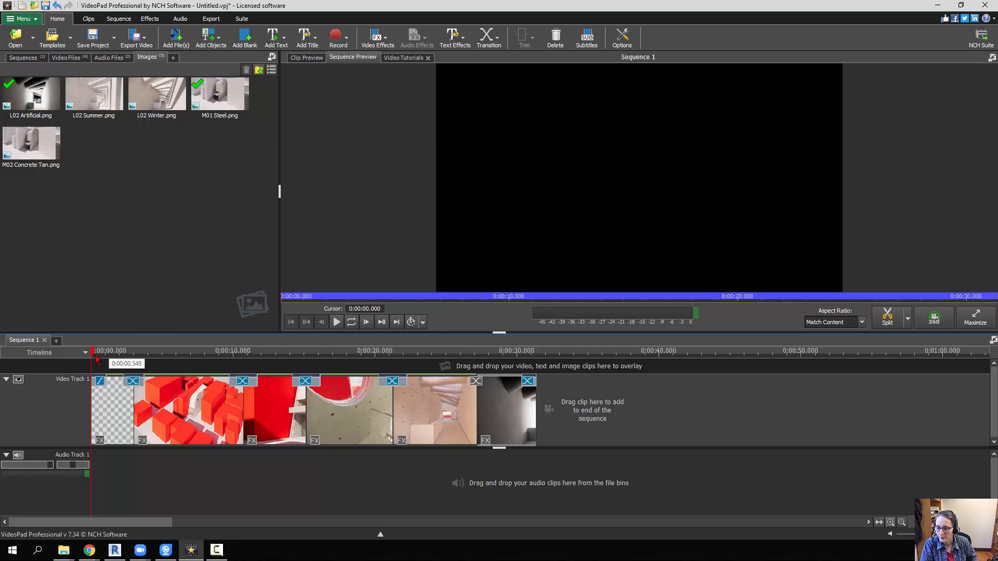
pyautogui.click(113, 352)
pyautogui.moveTo(124, 361); pyautogui.dragTo(453, 393)
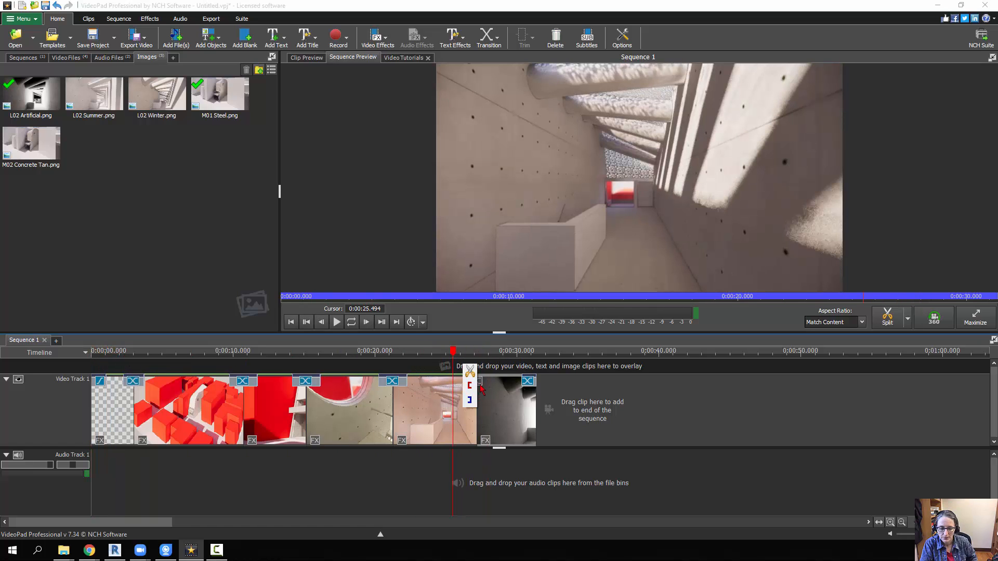
pyautogui.click(482, 386)
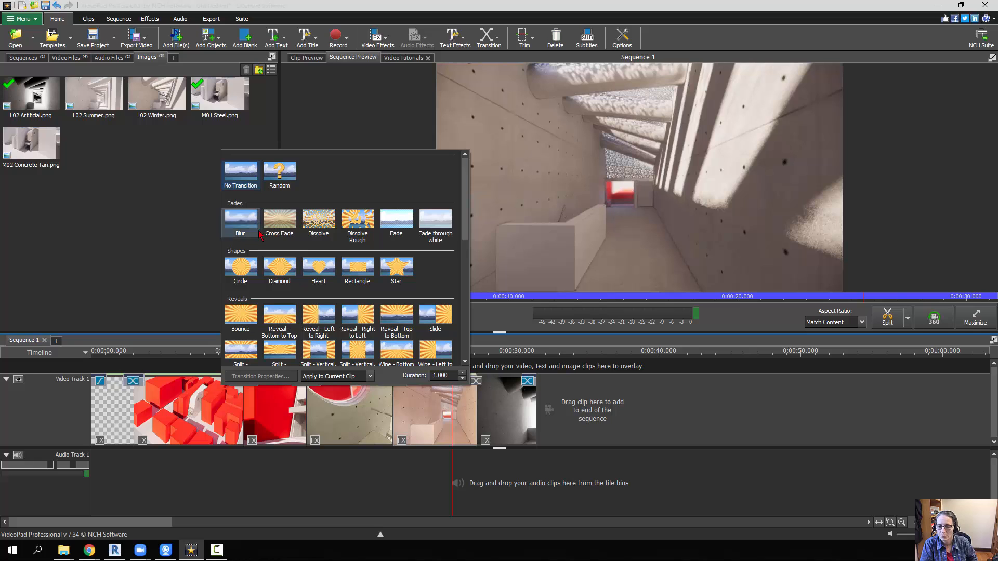
pyautogui.click(303, 227)
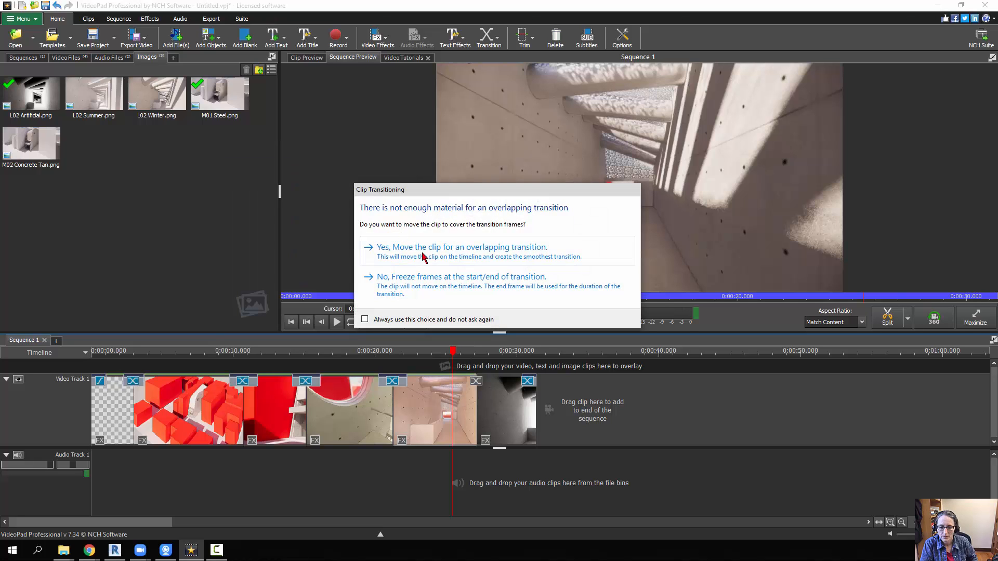
pyautogui.click(431, 291)
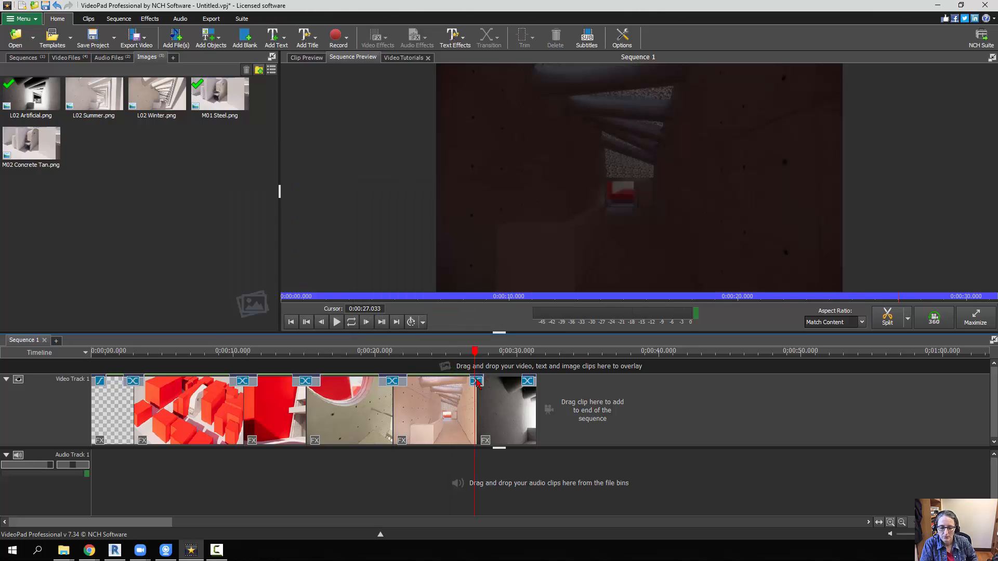
# - Set the Fade transition leading into the L02 Artificial clip to 2 seconds and play back the end of the sequence
pyautogui.click(482, 385)
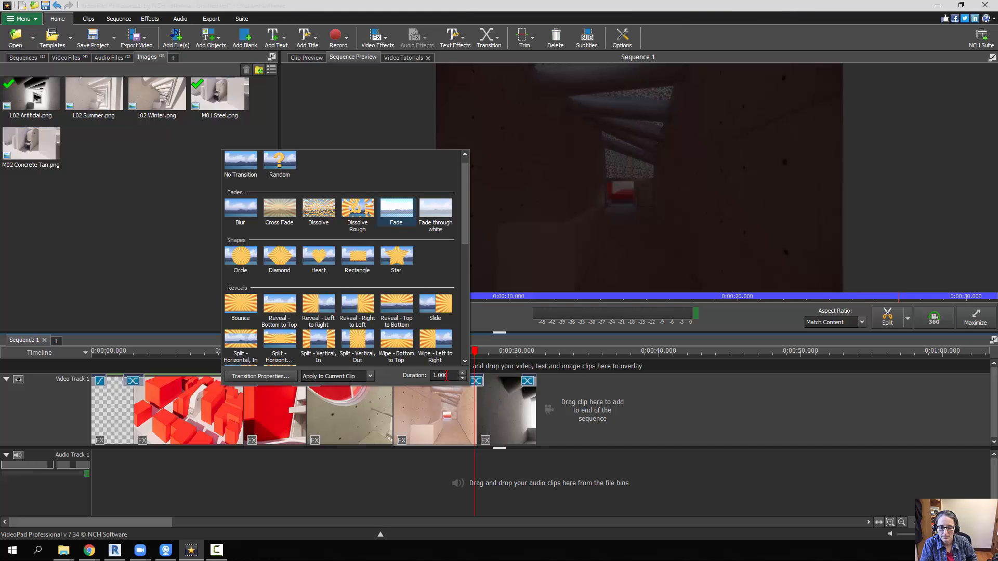
pyautogui.doubleClick(446, 375)
pyautogui.write('2')
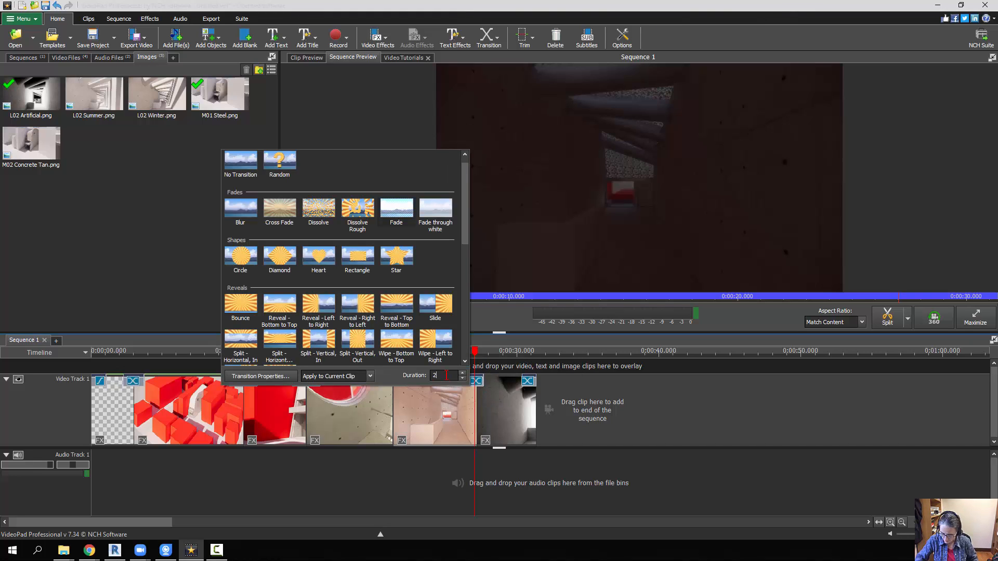
pyautogui.press('Return')
pyautogui.click(452, 287)
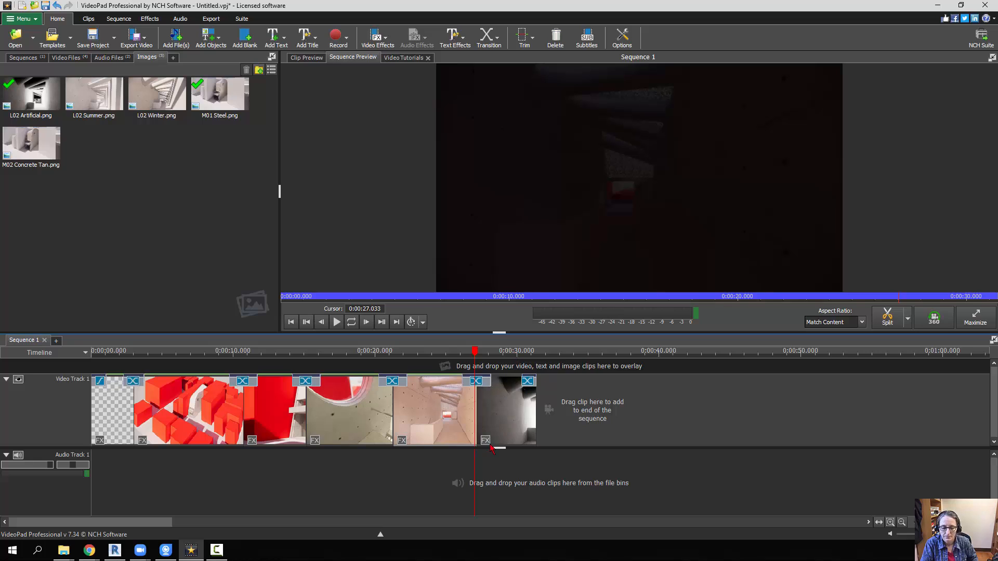
pyautogui.click(460, 353)
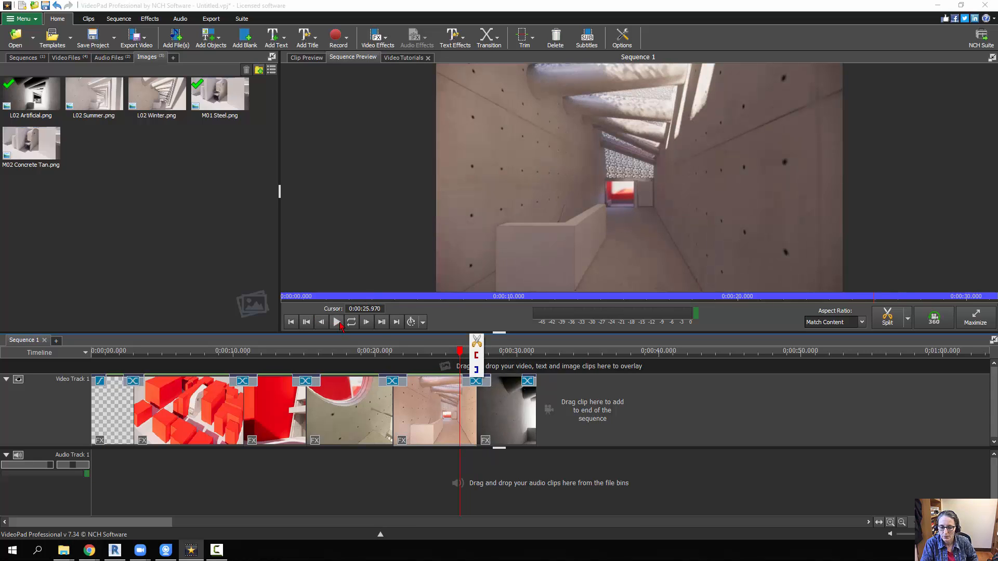
pyautogui.click(339, 325)
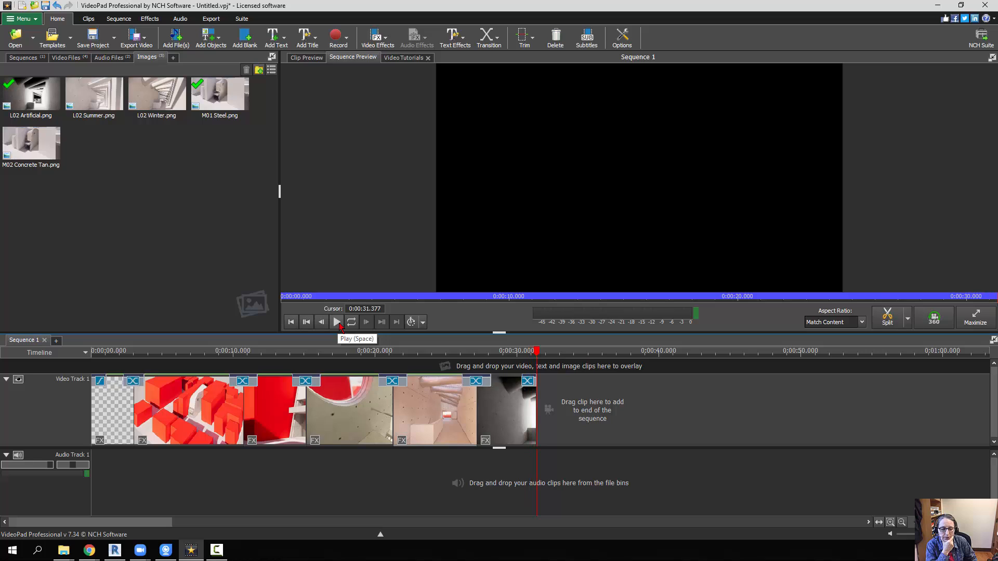
# - Set the closing Fade transition at the end of the L02 Artificial clip to 1.5 seconds
pyautogui.click(526, 385)
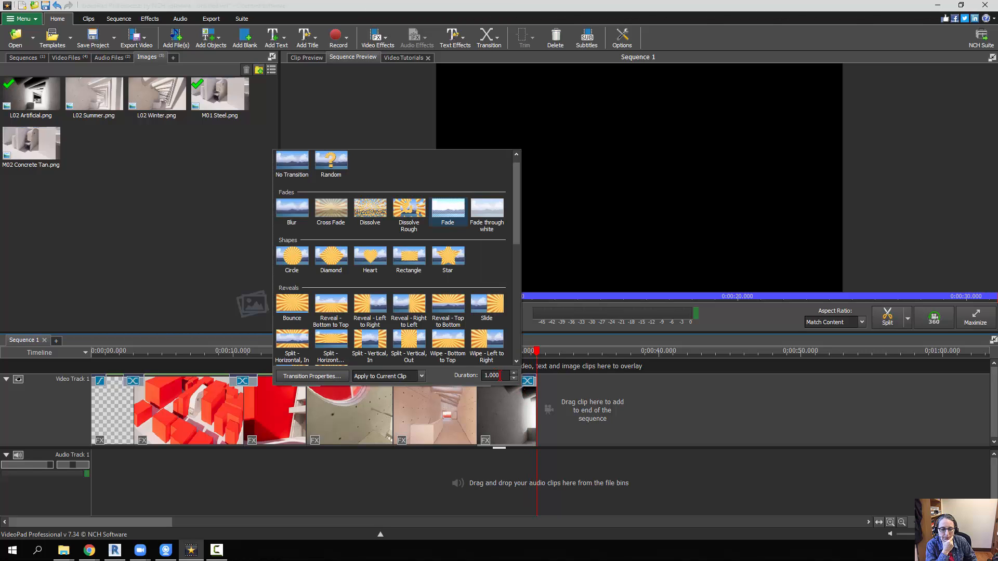
pyautogui.moveTo(500, 375); pyautogui.dragTo(490, 375)
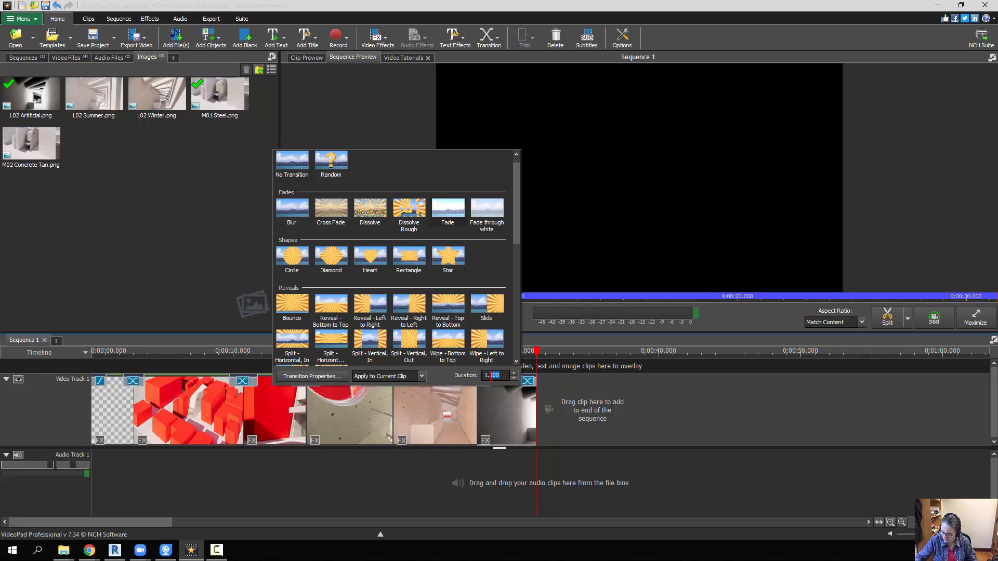
pyautogui.write('5')
pyautogui.press('Return')
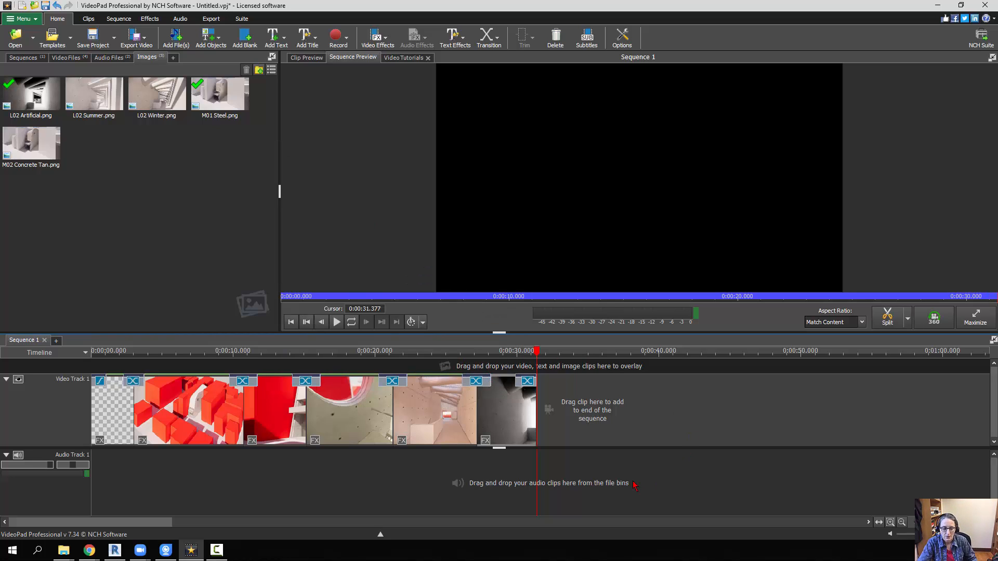
pyautogui.click(633, 482)
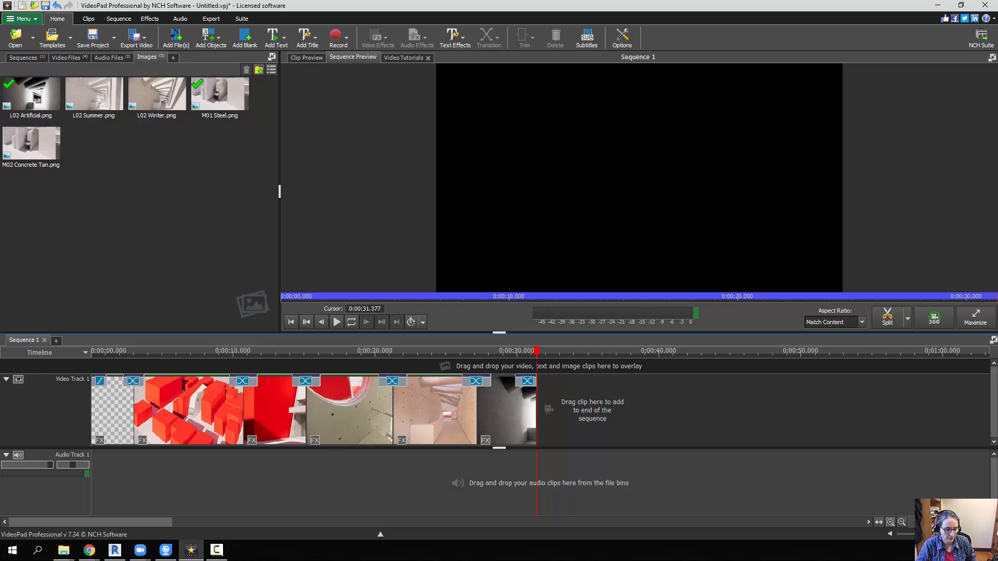
# - Add the Philly_Crew.mp3 music clip to the beginning of Audio Track 1
pyautogui.moveTo(939, 523)
pyautogui.mouseDown()
pyautogui.moveTo(949, 522)
pyautogui.moveTo(933, 522)
pyautogui.mouseUp()
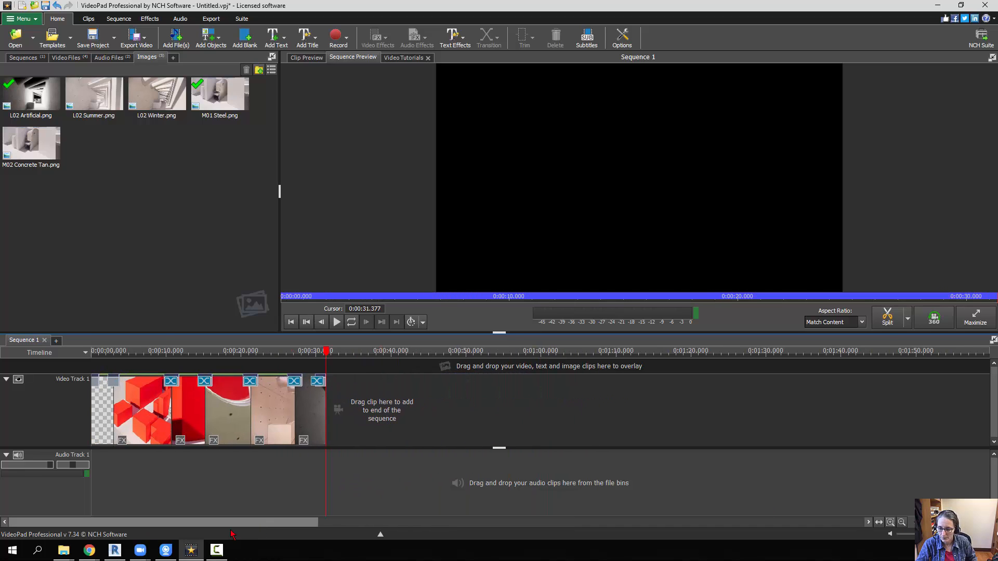
pyautogui.moveTo(326, 351); pyautogui.dragTo(91, 352)
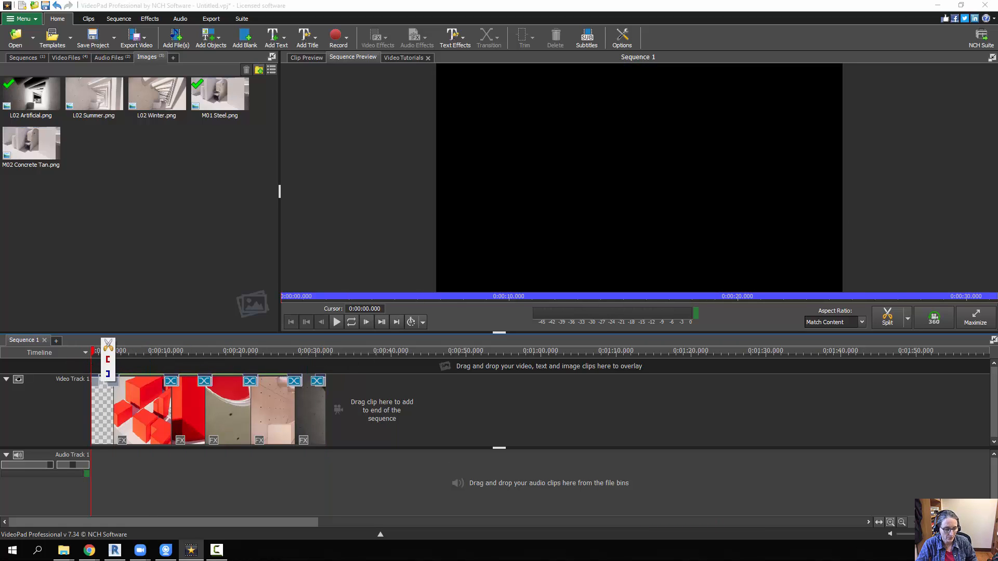
pyautogui.moveTo(933, 522); pyautogui.dragTo(943, 522)
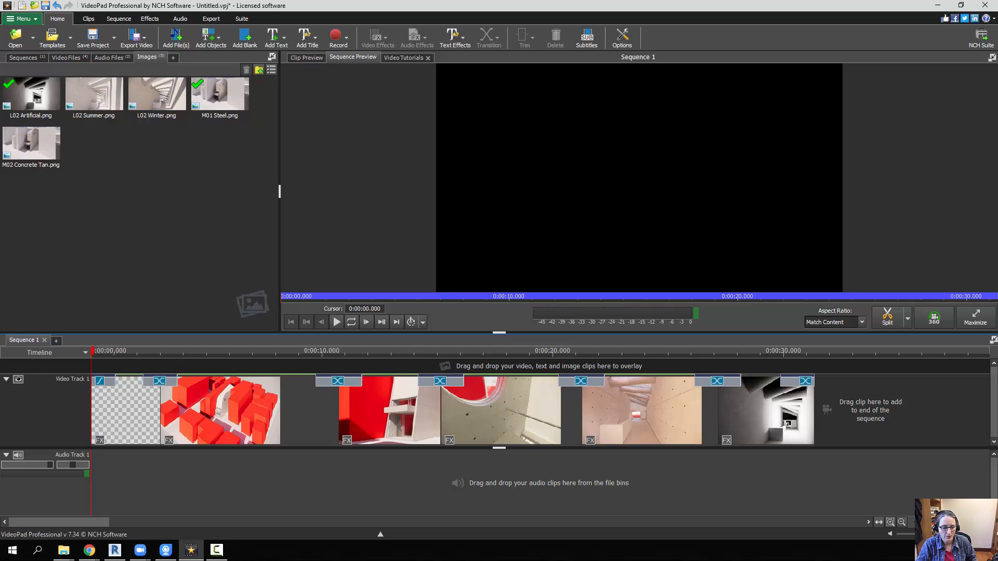
pyautogui.click(118, 57)
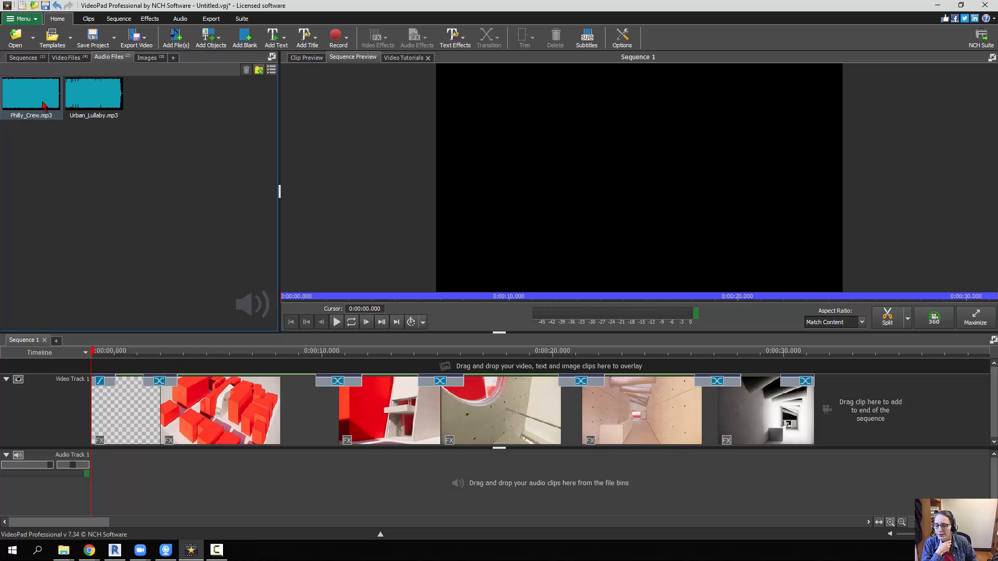
pyautogui.moveTo(43, 101); pyautogui.dragTo(89, 483)
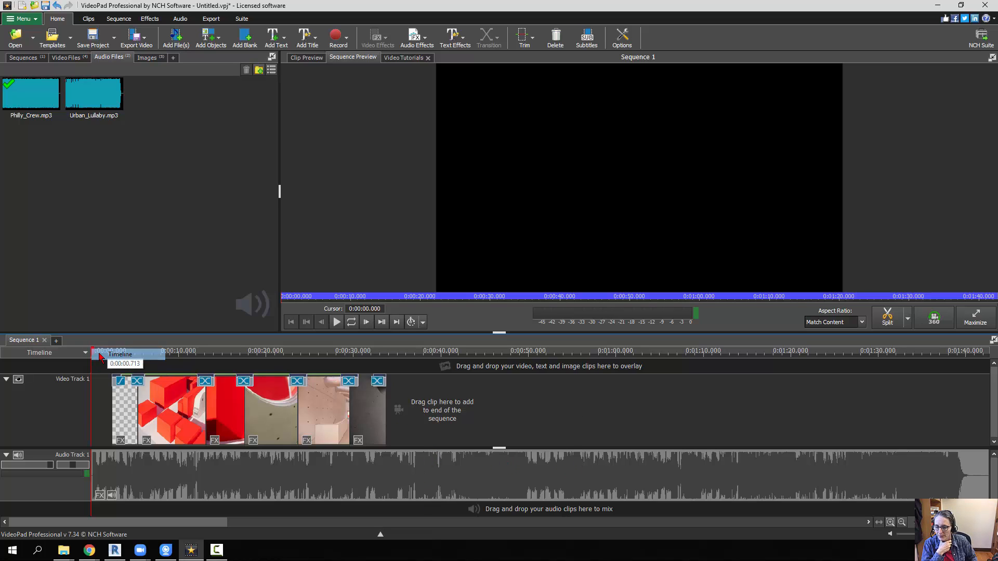
# - Split the Philly_Crew audio at about 36.4 seconds, just past the last video clip, and delete the remainder
pyautogui.moveTo(93, 368); pyautogui.dragTo(310, 369)
pyautogui.moveTo(207, 377); pyautogui.dragTo(91, 357)
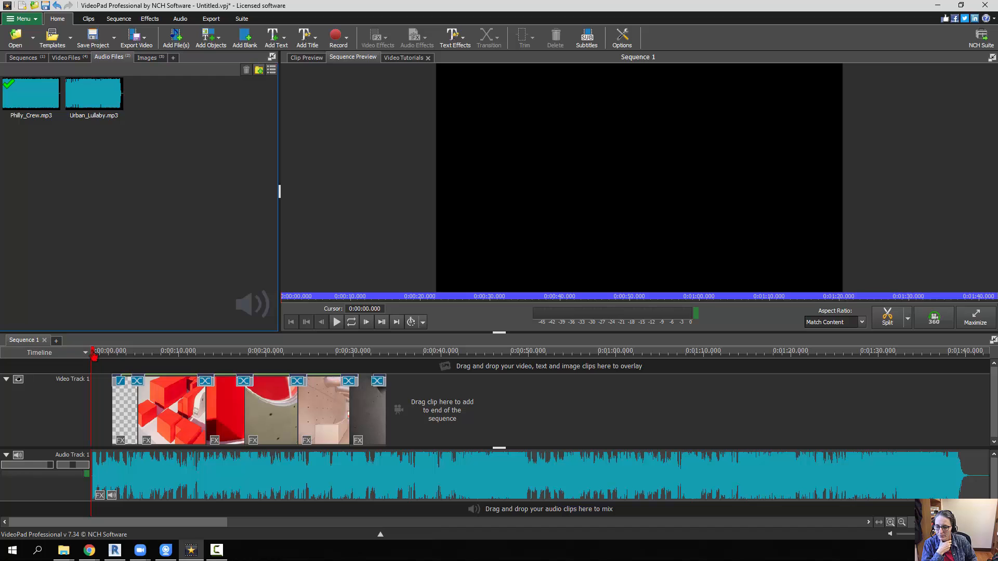
pyautogui.click(213, 369)
pyautogui.moveTo(251, 370); pyautogui.dragTo(410, 370)
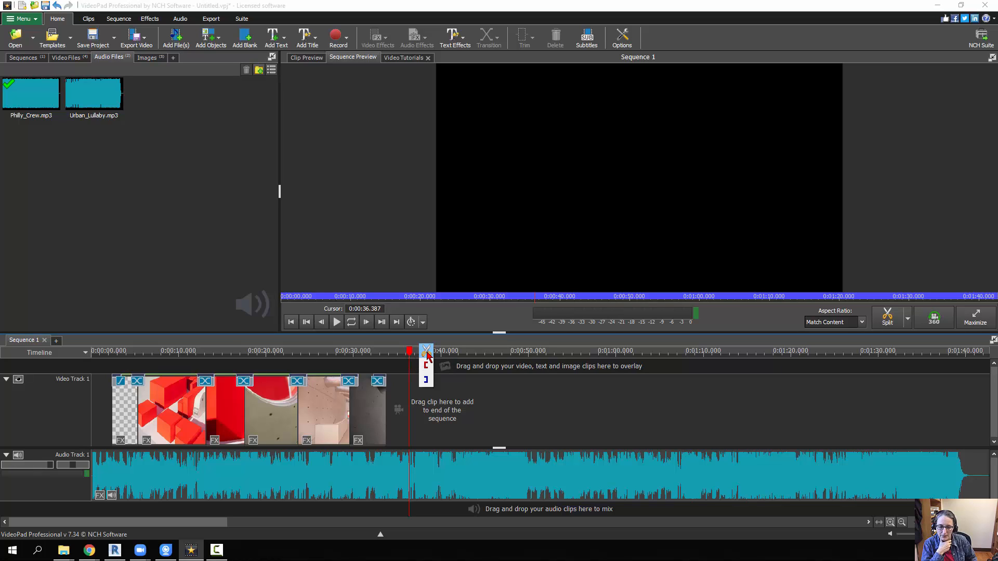
pyautogui.click(426, 356)
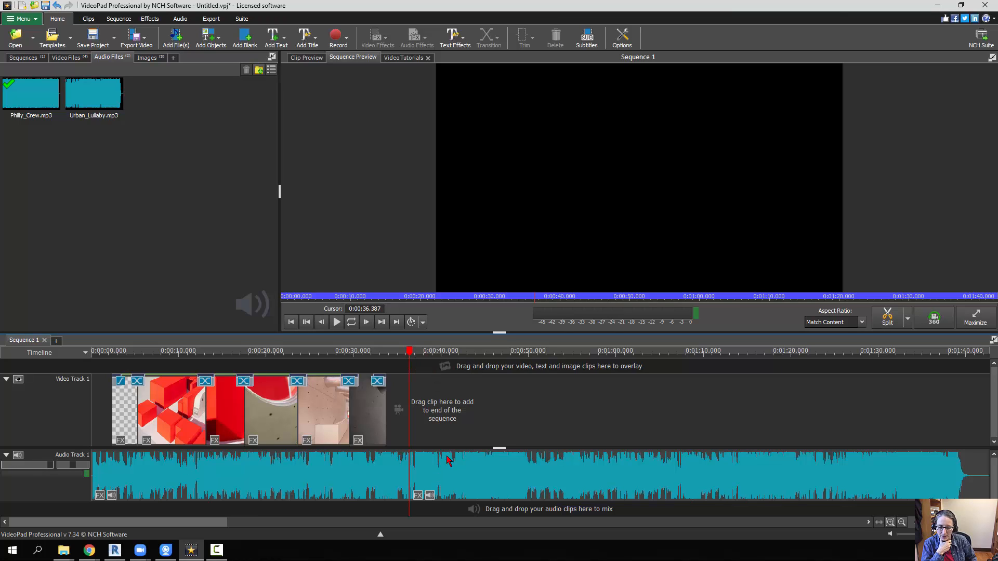
pyautogui.click(459, 477)
pyautogui.press('Delete')
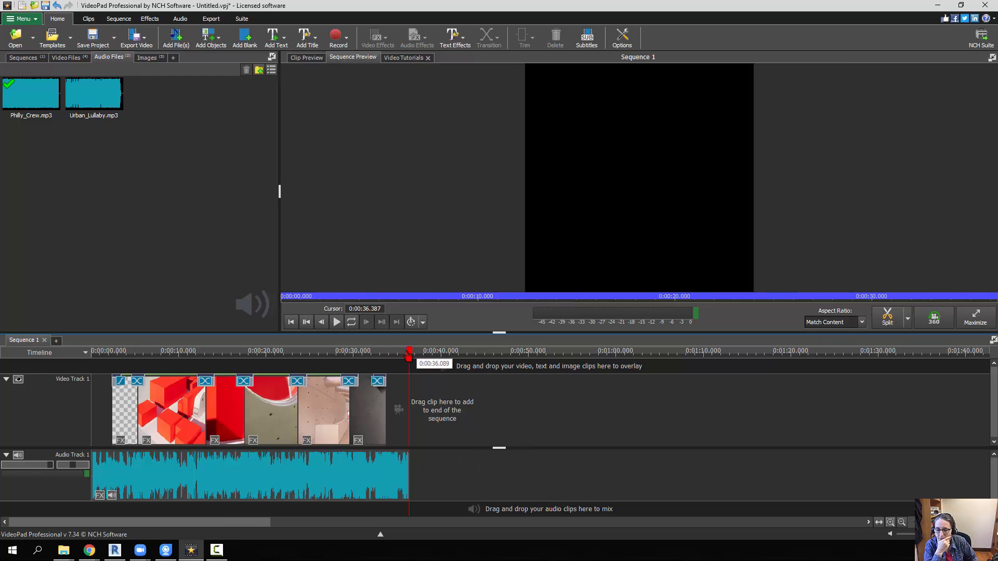
# - Play back the sequence from the start with the music and mute Audio Track 1 partway through
pyautogui.moveTo(408, 355); pyautogui.dragTo(93, 355)
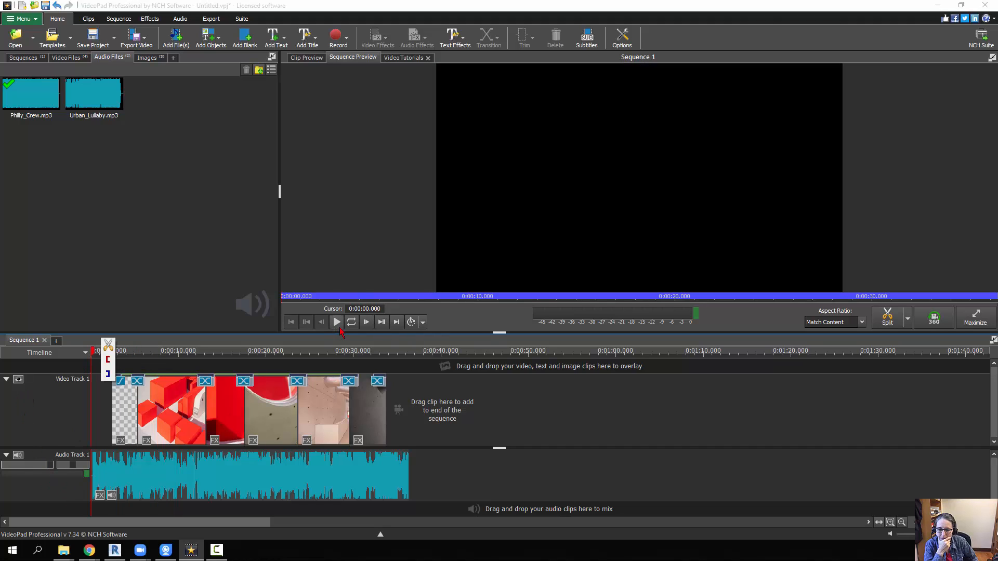
pyautogui.click(337, 323)
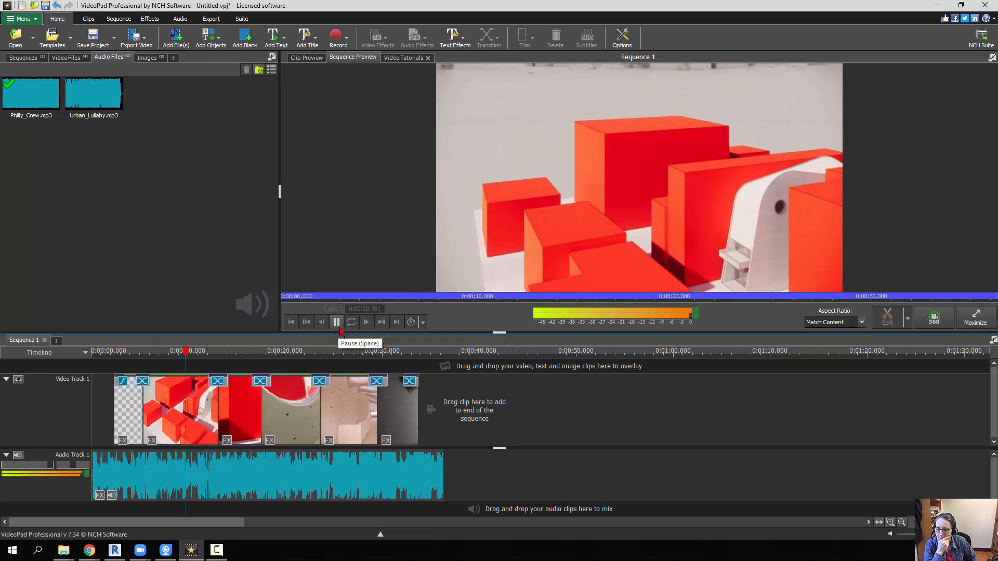
pyautogui.click(17, 456)
pyautogui.click(235, 473)
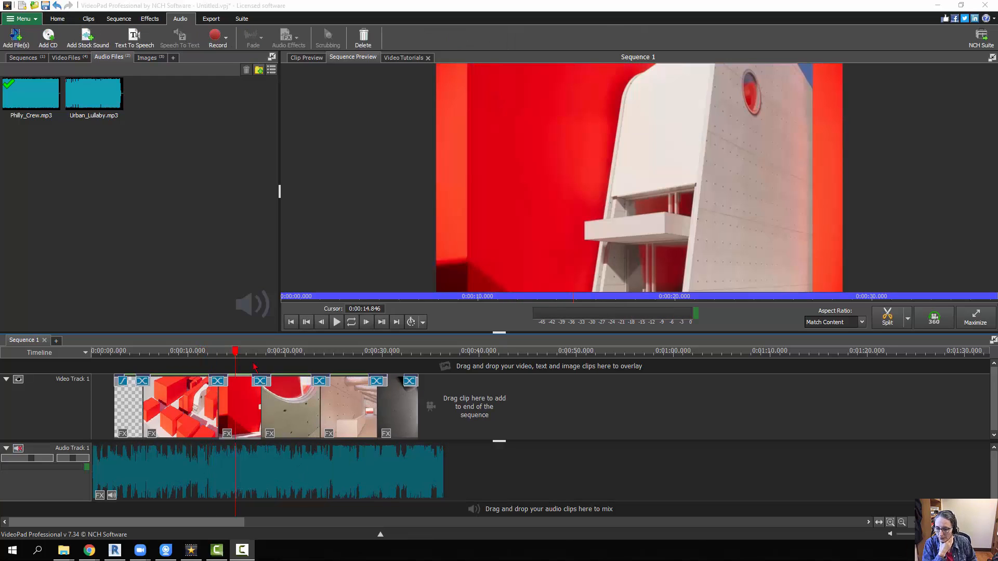
# - Unmute Audio Track 1 and lower its volume to roughly half while playing back the sequence
pyautogui.click(32, 460)
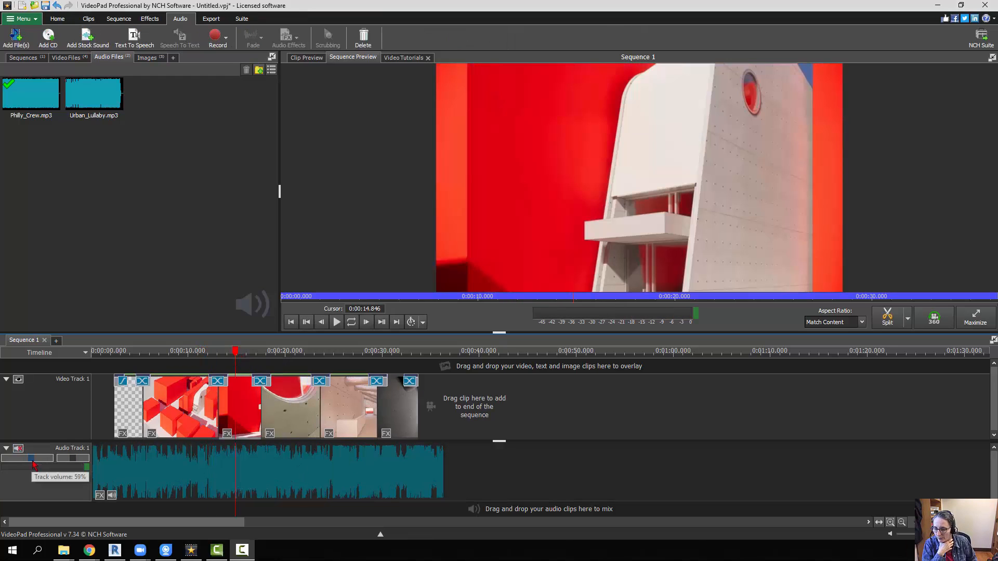
pyautogui.click(18, 447)
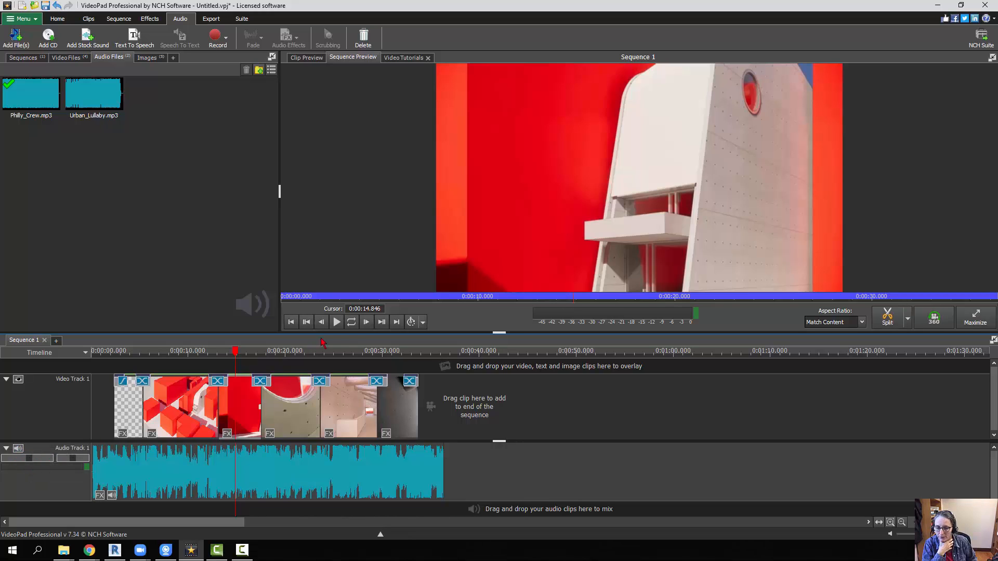
pyautogui.click(336, 326)
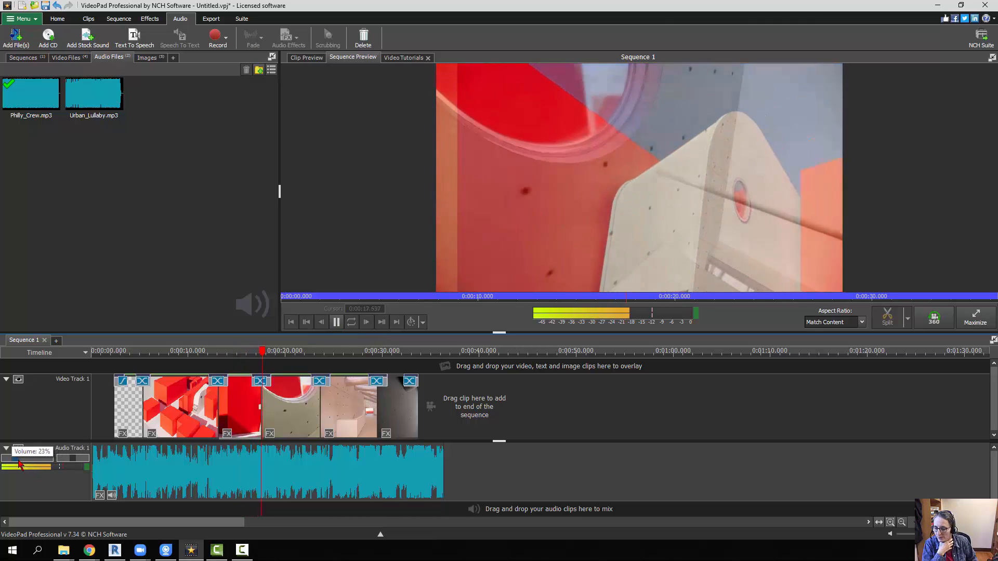
pyautogui.moveTo(29, 462)
pyautogui.mouseDown()
pyautogui.moveTo(52, 462)
pyautogui.moveTo(34, 463)
pyautogui.mouseUp()
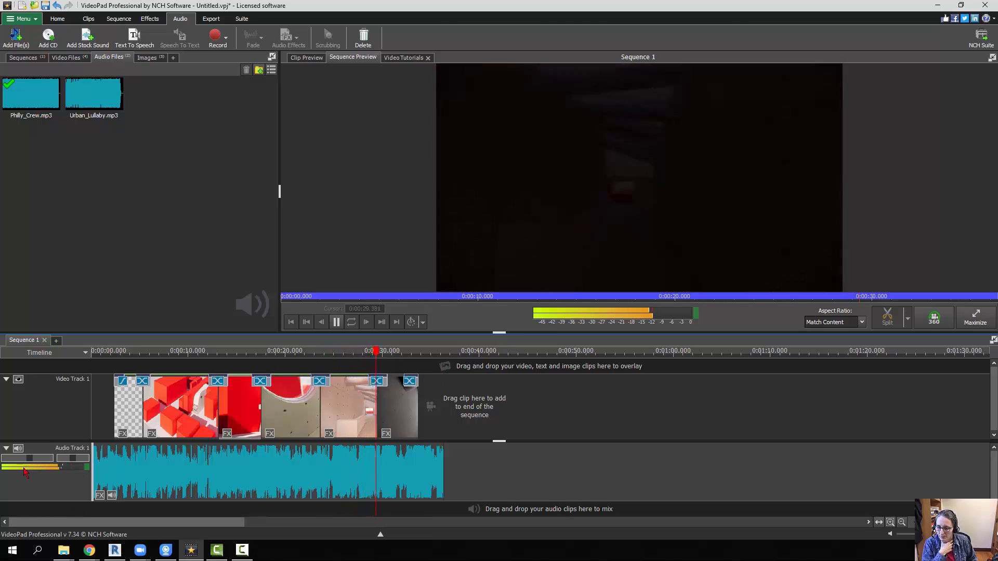
pyautogui.click(337, 322)
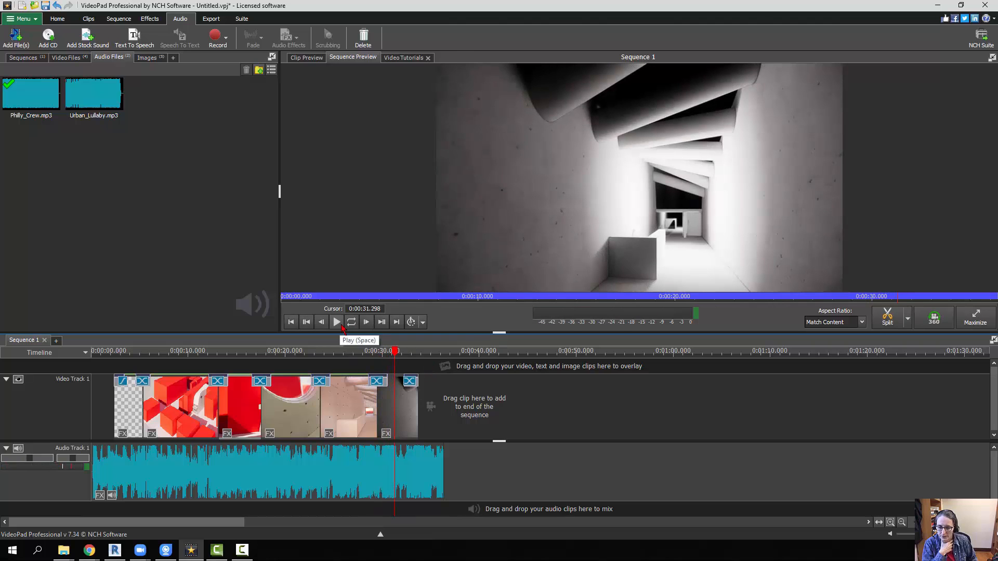
# - Add a 3-second fade-in at the beginning of the Philly_Crew audio clip
pyautogui.click(430, 471)
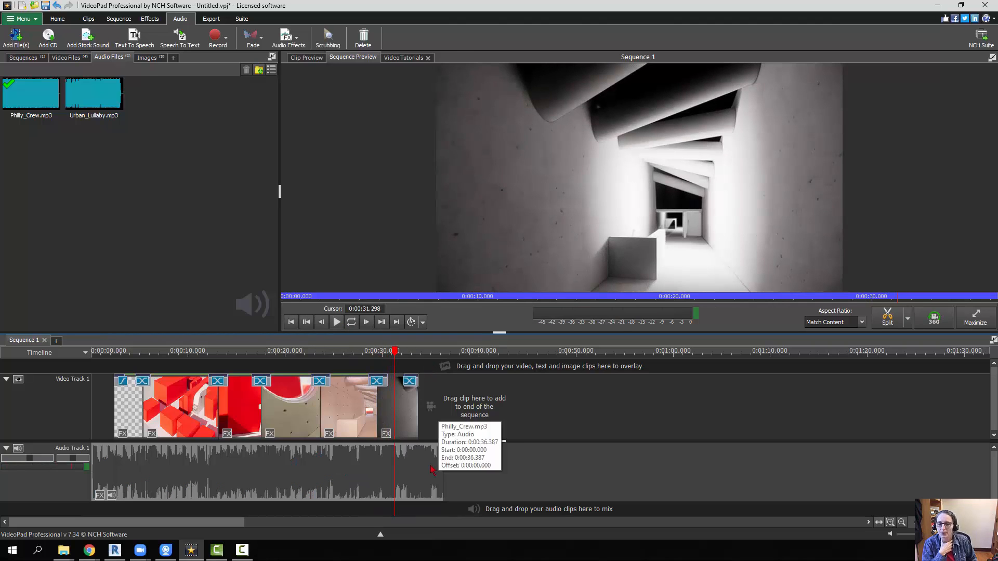
pyautogui.click(305, 45)
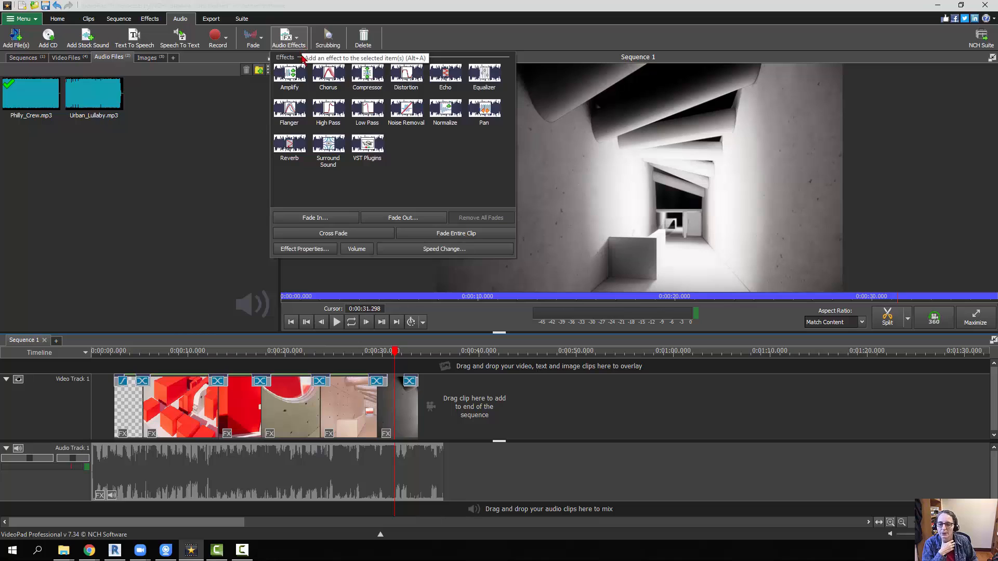
pyautogui.click(338, 218)
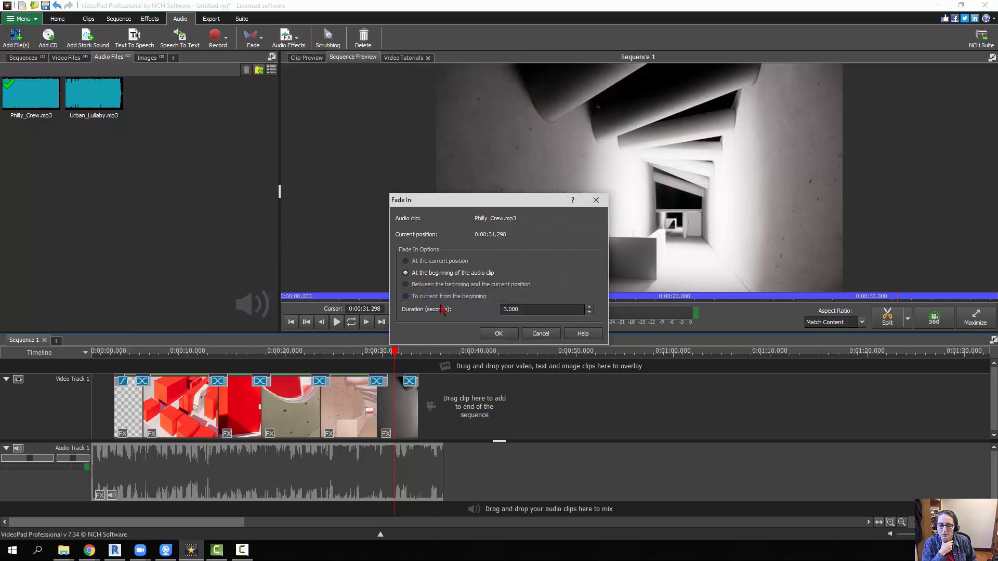
pyautogui.click(498, 333)
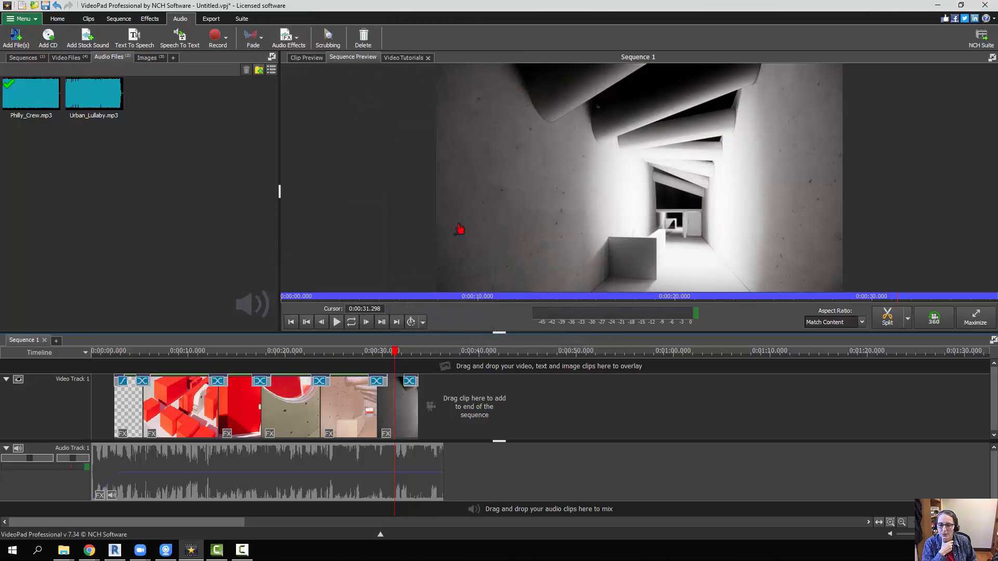
# - Add a 3-second fade-out at the end of the Philly_Crew audio clip and play back the sequence's ending
pyautogui.click(289, 38)
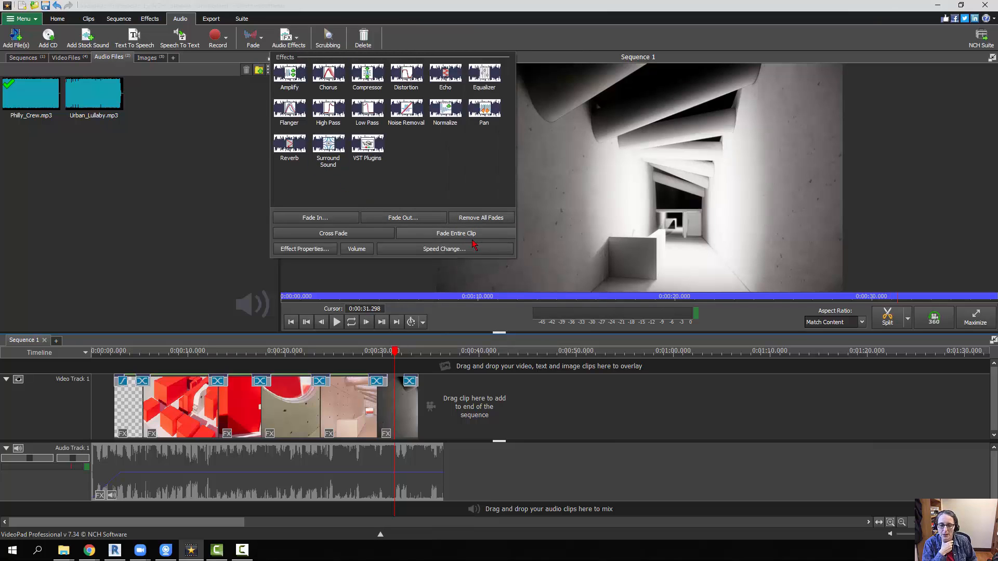
pyautogui.click(411, 218)
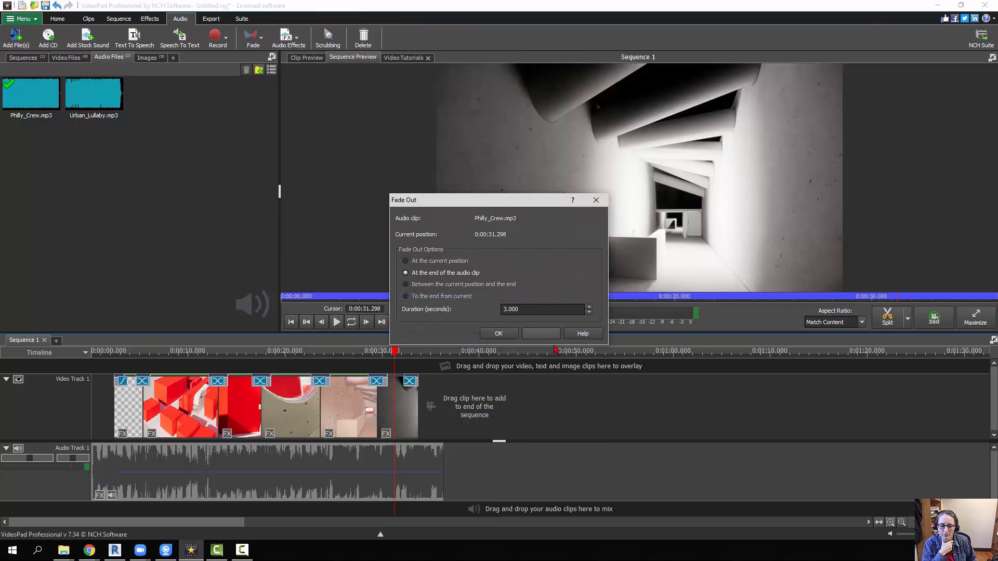
pyautogui.click(499, 332)
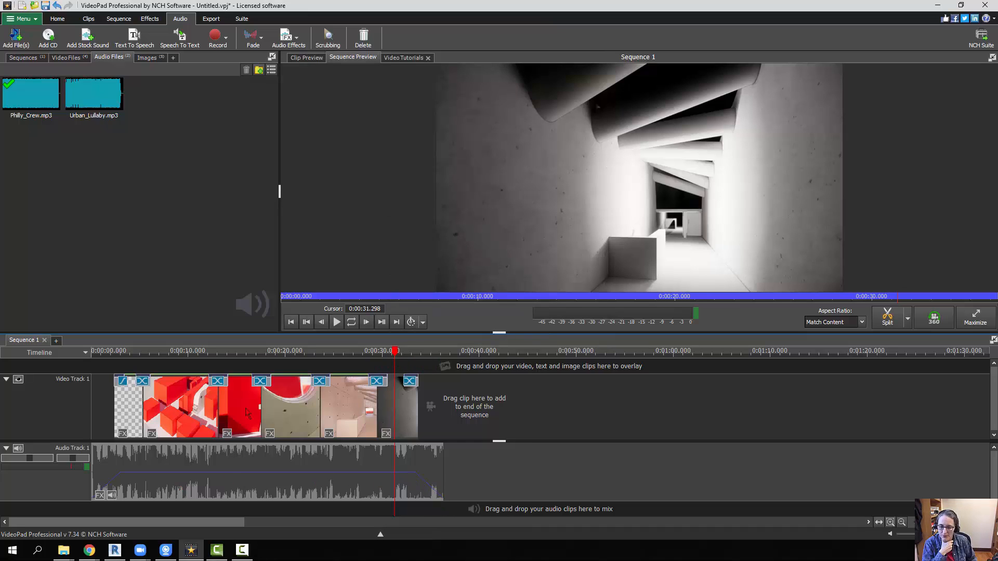
pyautogui.click(335, 326)
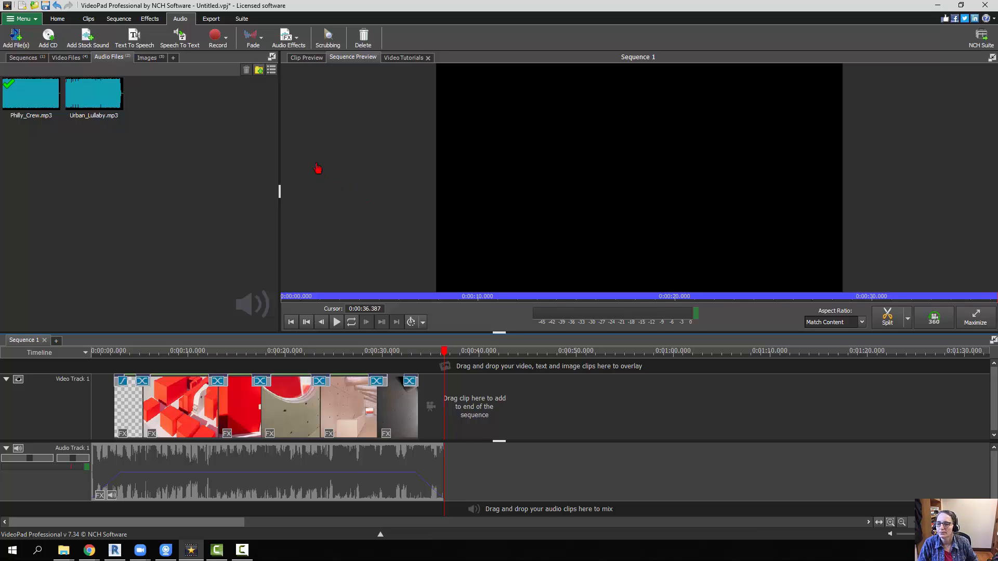
# - Start exporting the sequence as a video file and name the export Class test
pyautogui.click(211, 19)
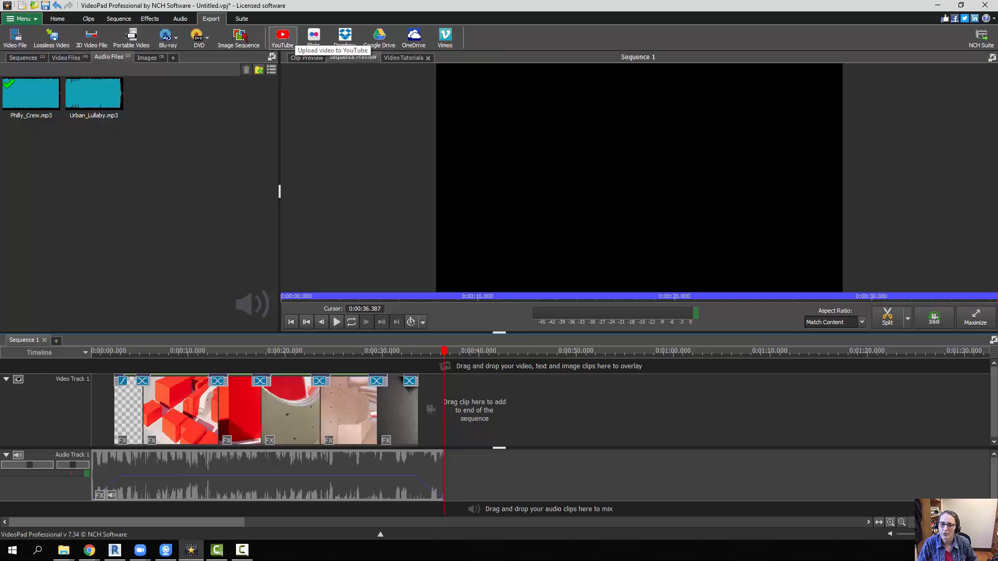
pyautogui.click(23, 47)
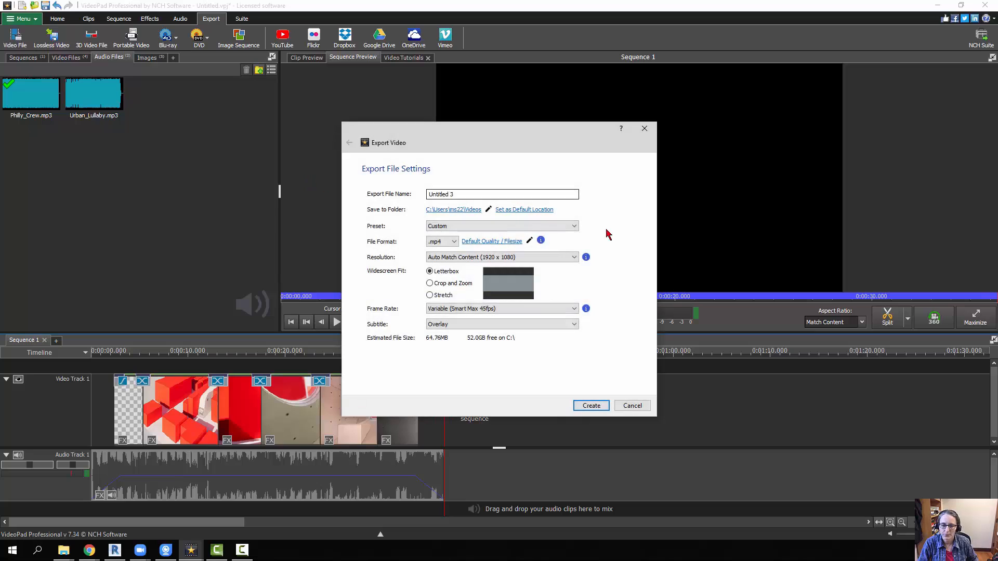
pyautogui.moveTo(525, 196); pyautogui.dragTo(428, 195)
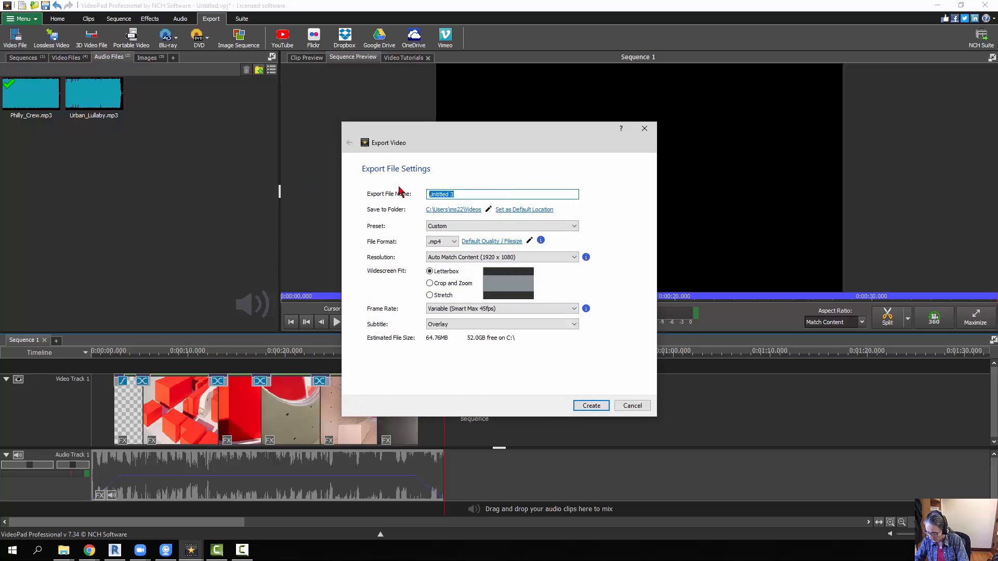
pyautogui.write('Cla')
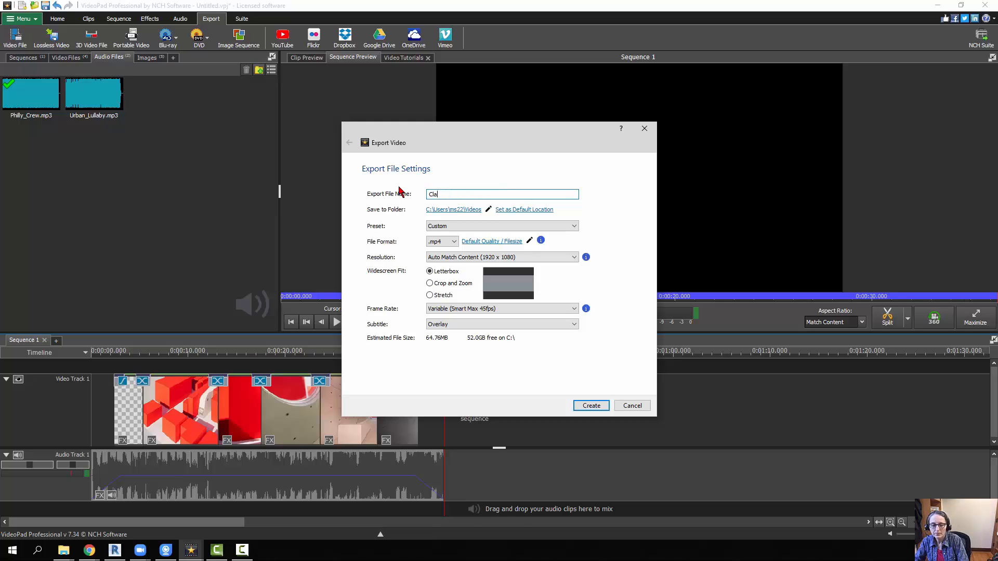
pyautogui.write('ss test')
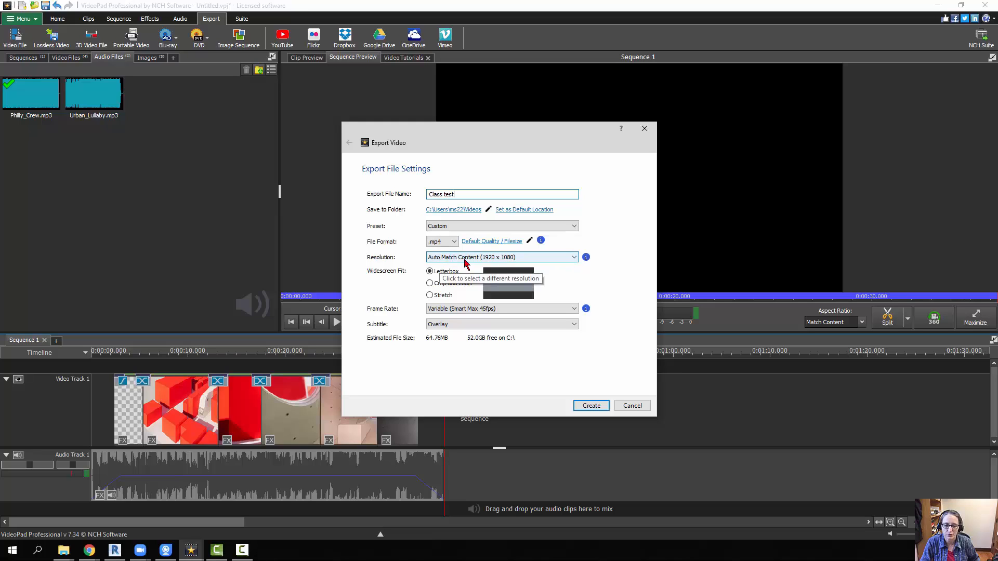
# - Set the export resolution to 1080 x 1920 - Vertical Resolution (9:16) and the widescreen fit to Crop and Zoom
pyautogui.click(573, 258)
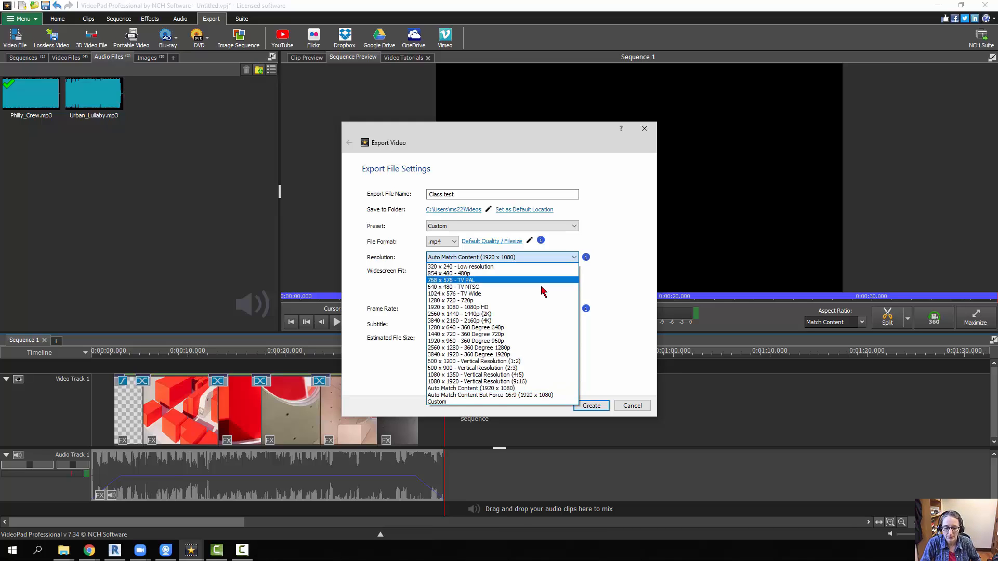
pyautogui.click(489, 382)
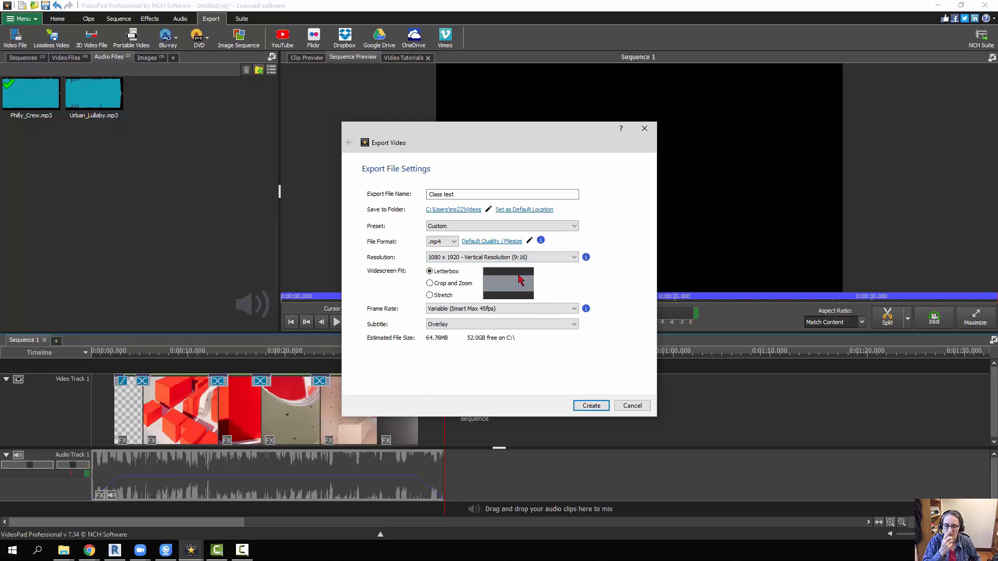
pyautogui.click(430, 284)
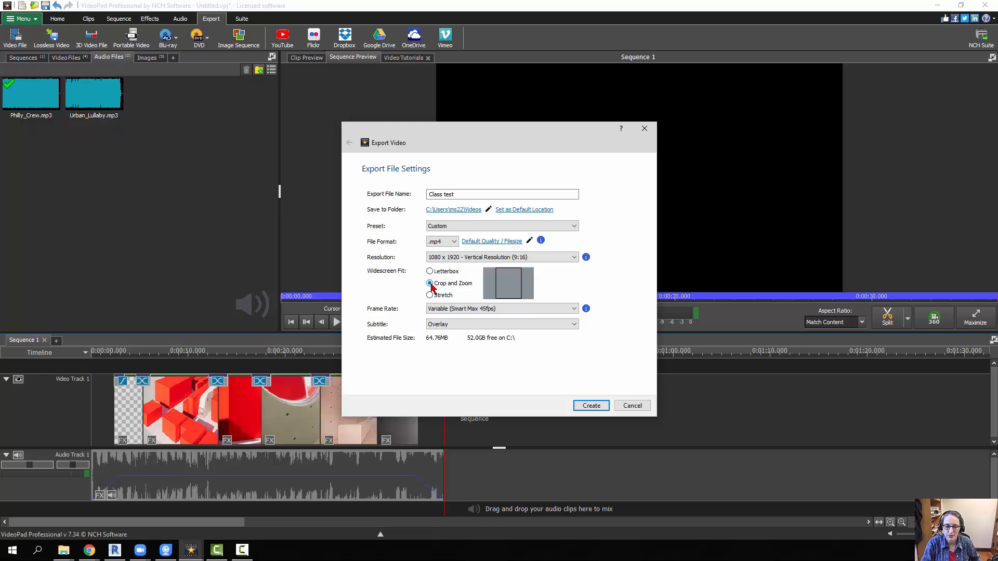
# - Set the export resolution to Auto Match Content (1920 x 1080) and the frame rate to Constant 30fps
pyautogui.click(574, 258)
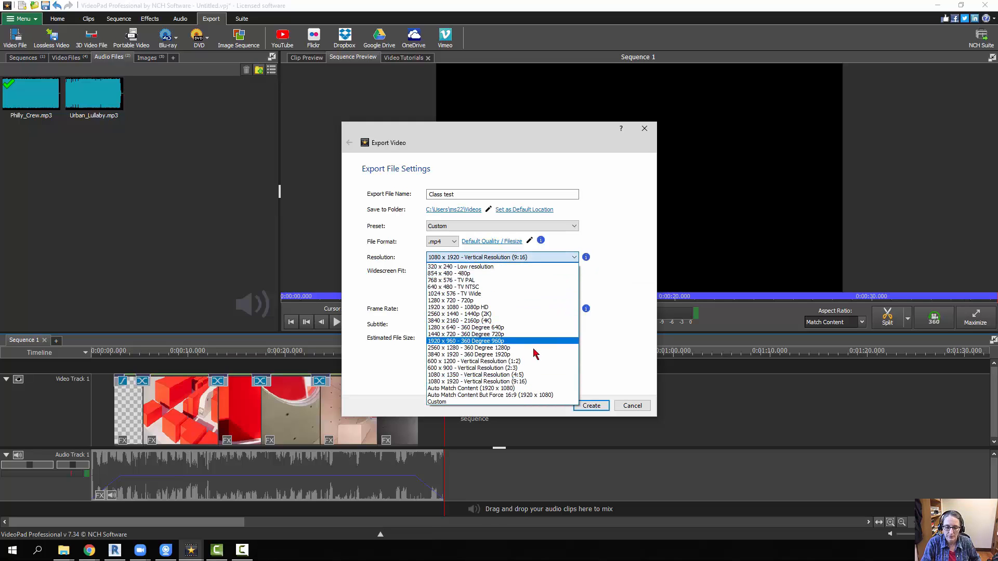
pyautogui.click(516, 388)
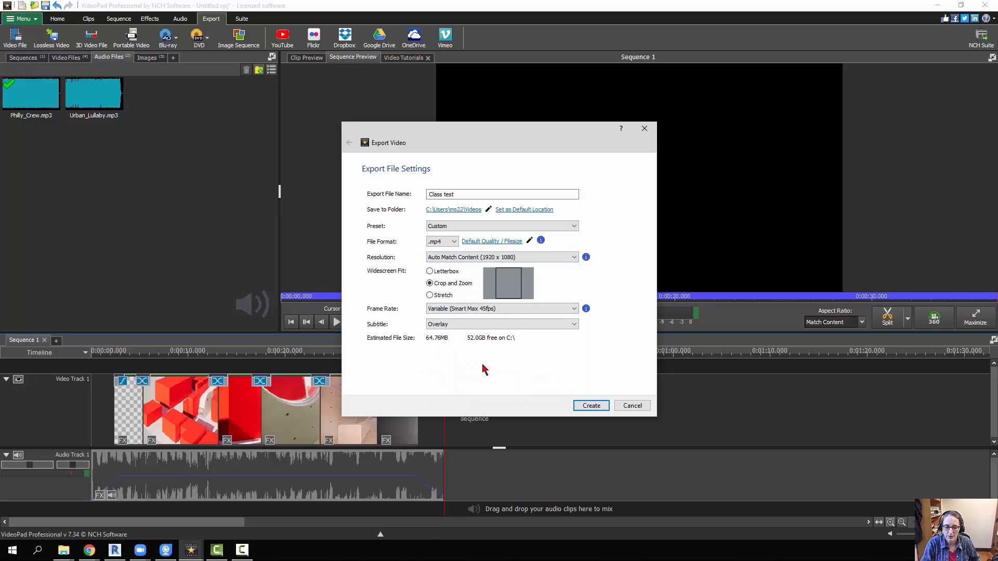
pyautogui.click(572, 309)
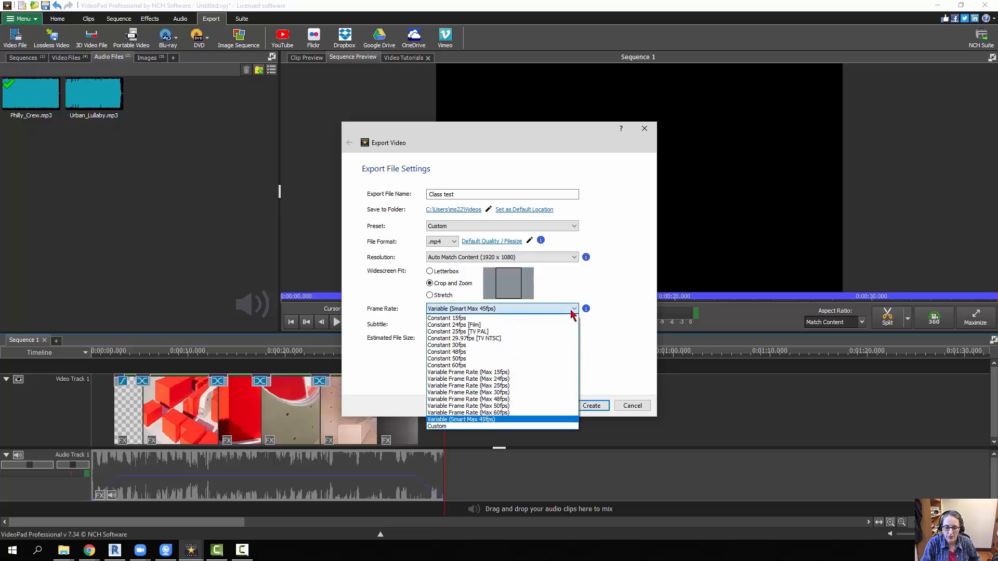
pyautogui.click(532, 346)
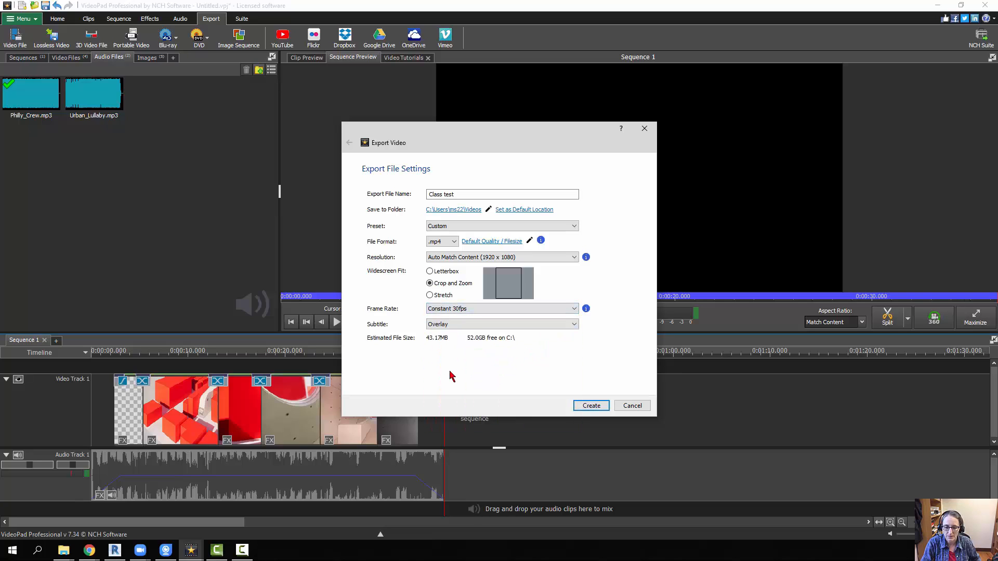